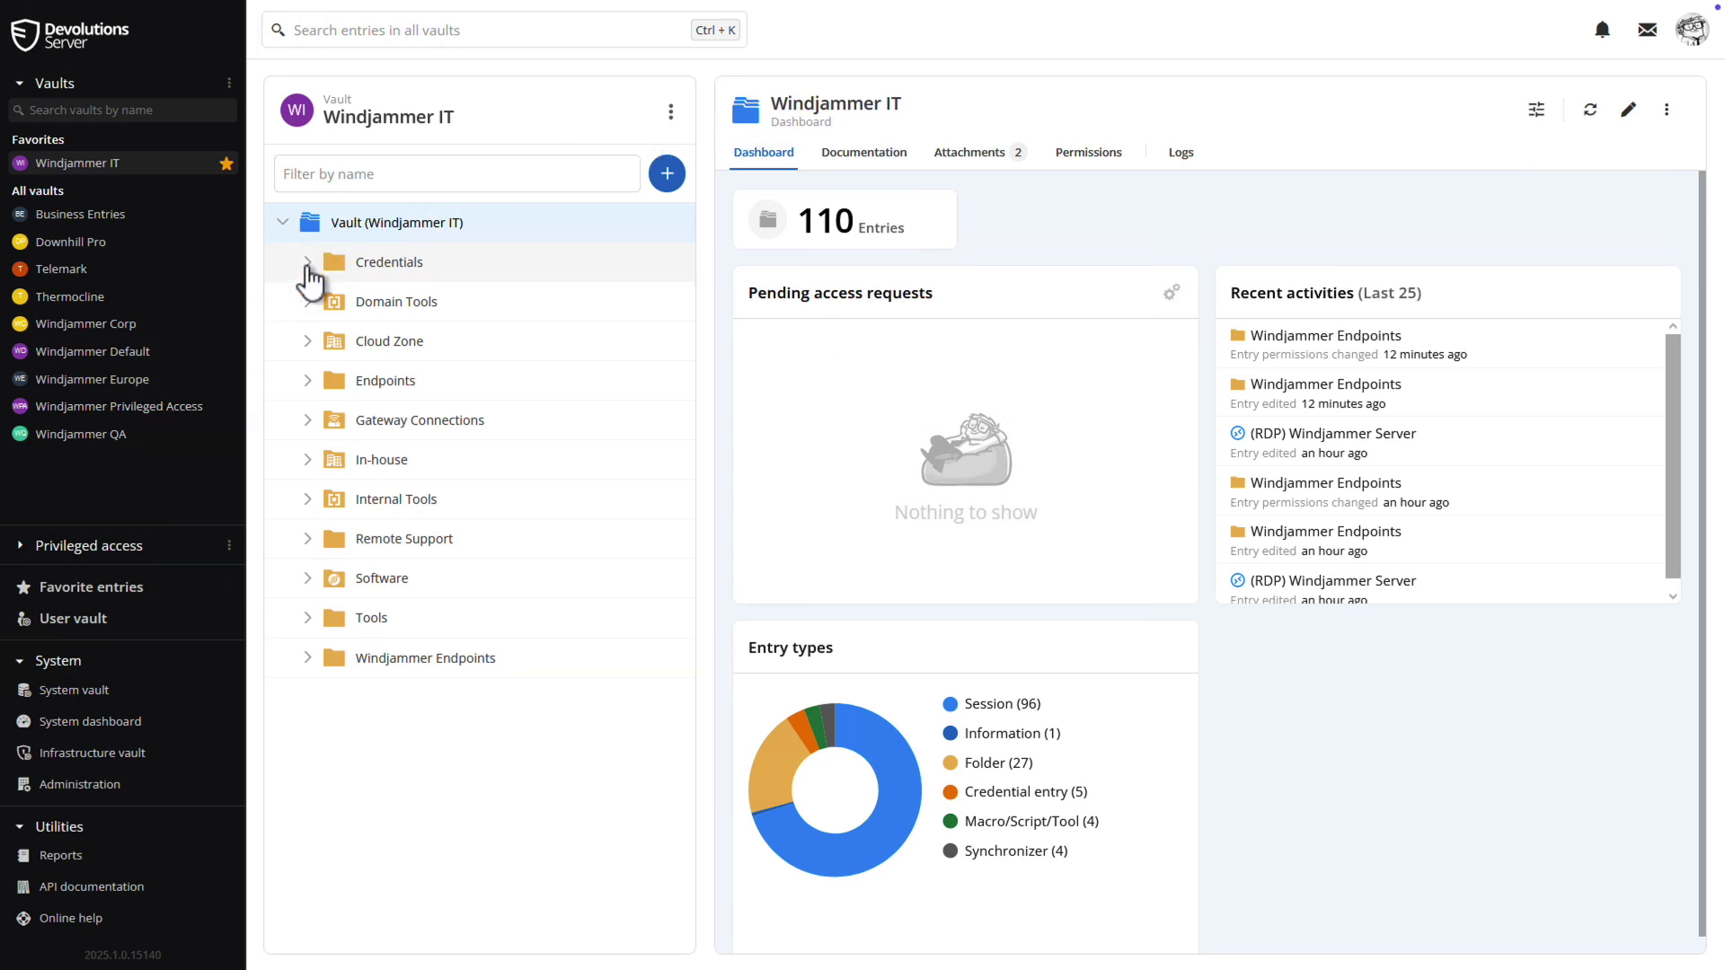
# Expand the Credentials and Windjammer Endpoints folders in the vault tree
pyautogui.click(307, 263)
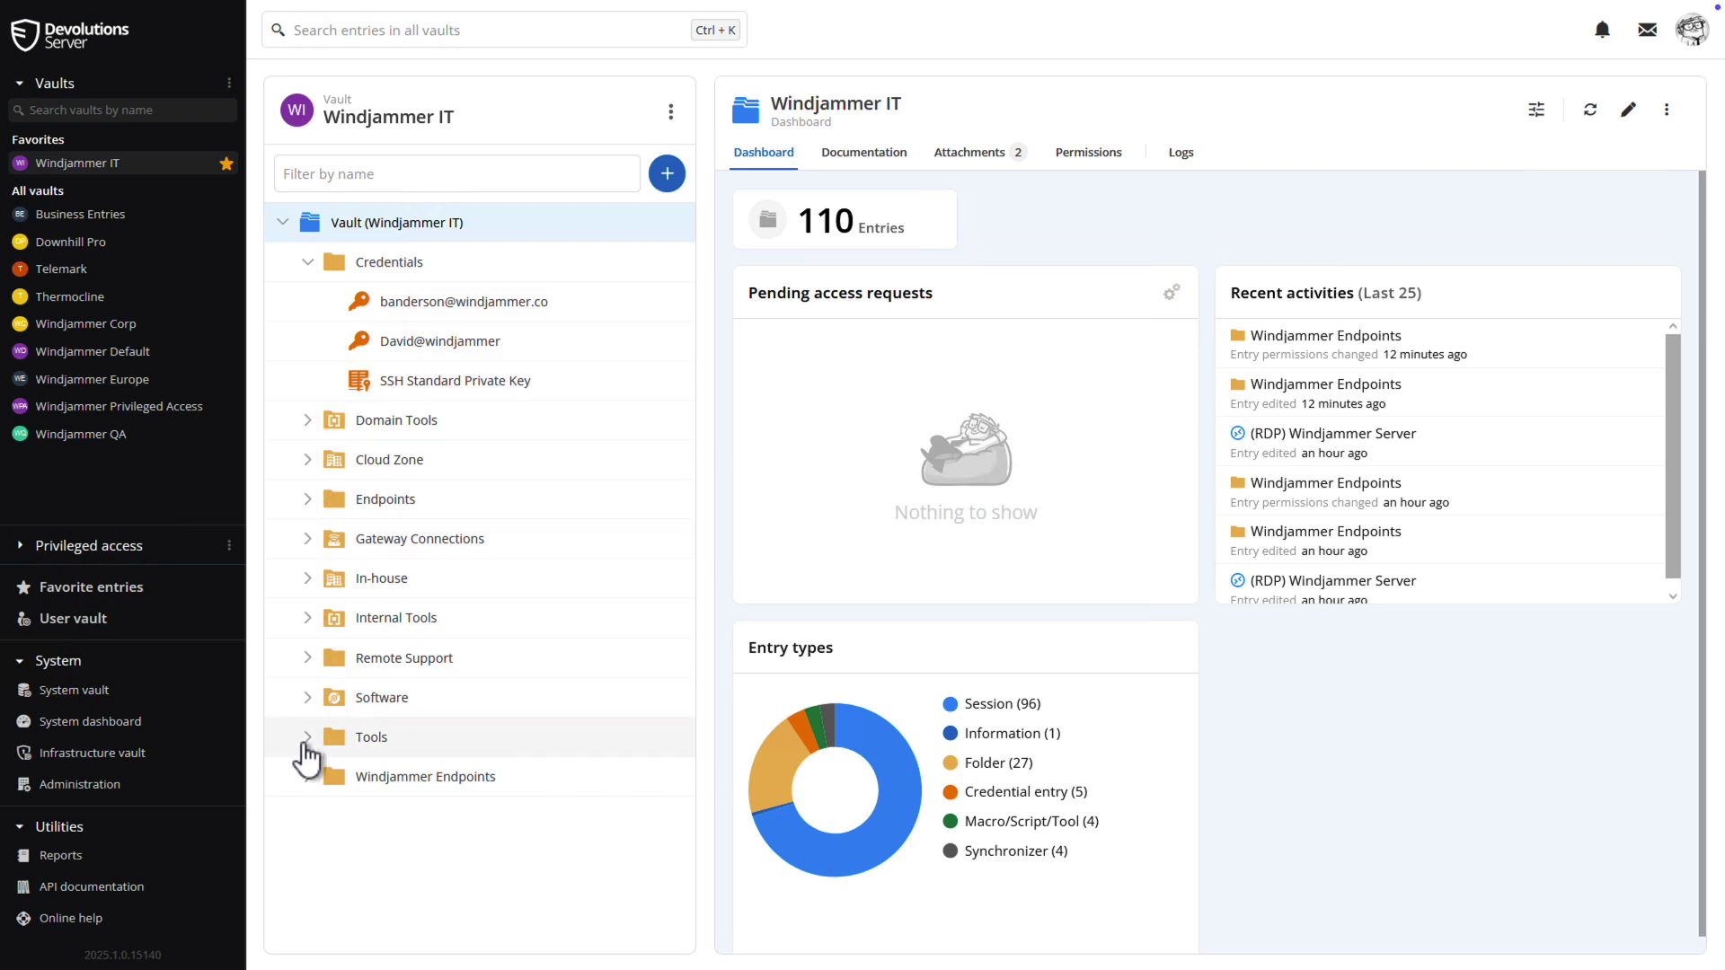
pyautogui.click(304, 779)
pyautogui.scroll(-4, 305, 780)
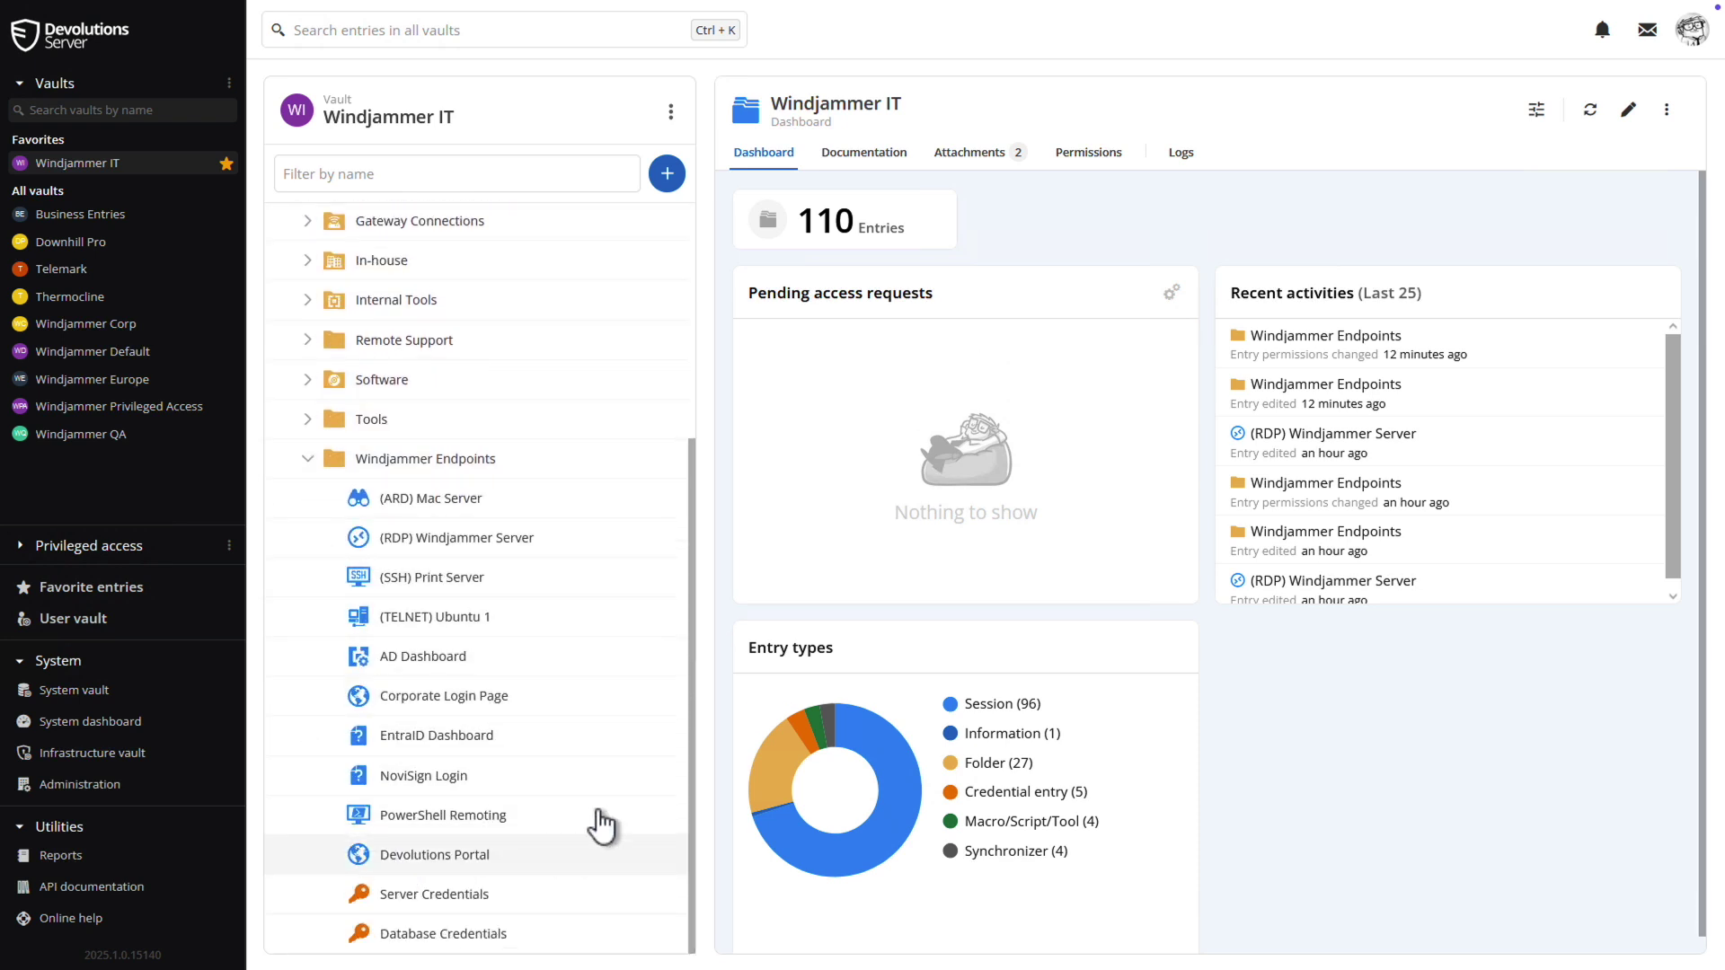
# Start a new entry and preview the Session, Credential management, Information and IT asset management types
pyautogui.click(667, 175)
pyautogui.click(418, 283)
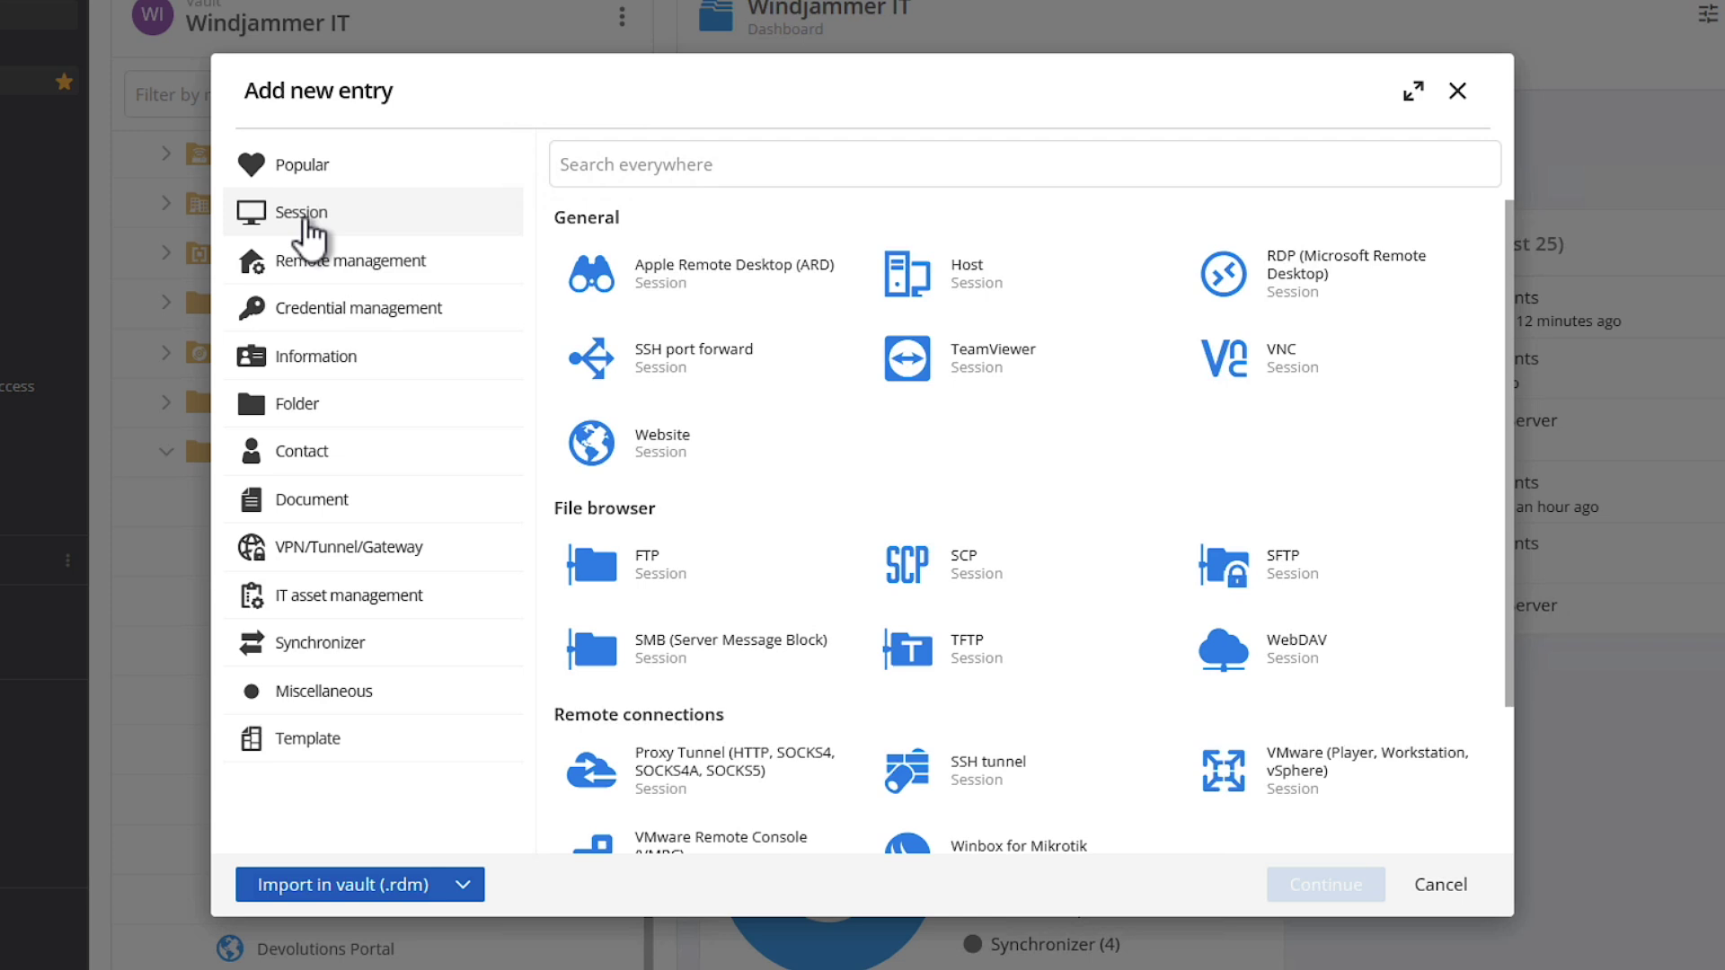
pyautogui.click(304, 316)
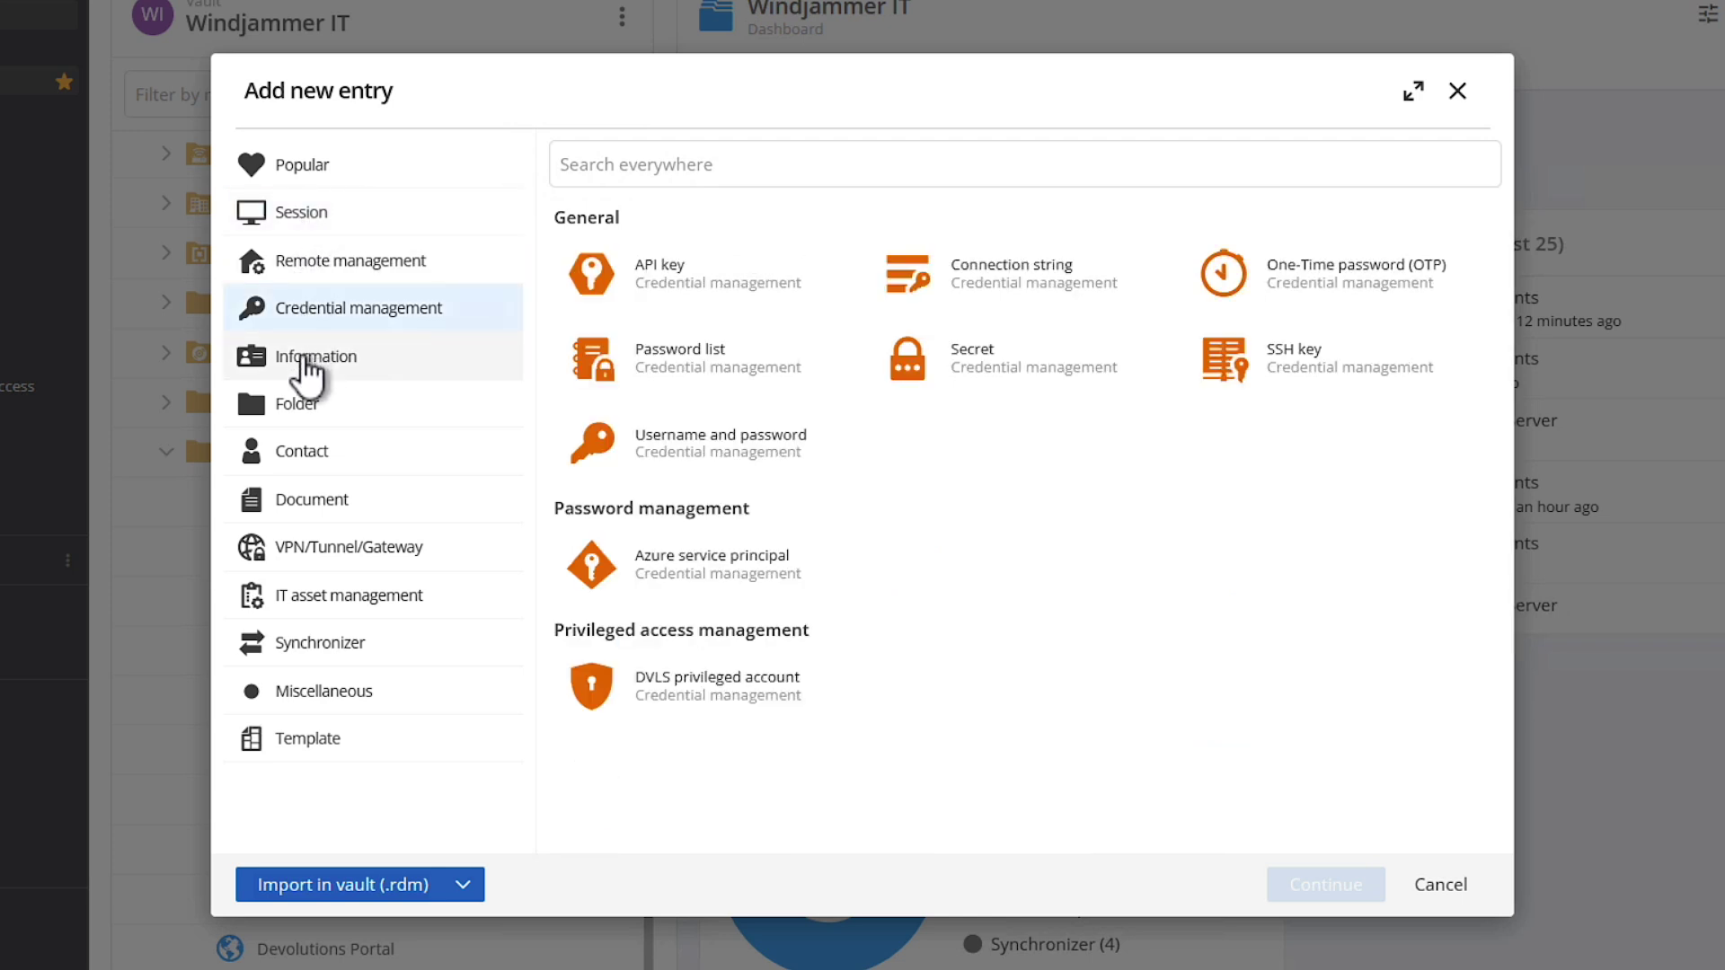
pyautogui.click(308, 370)
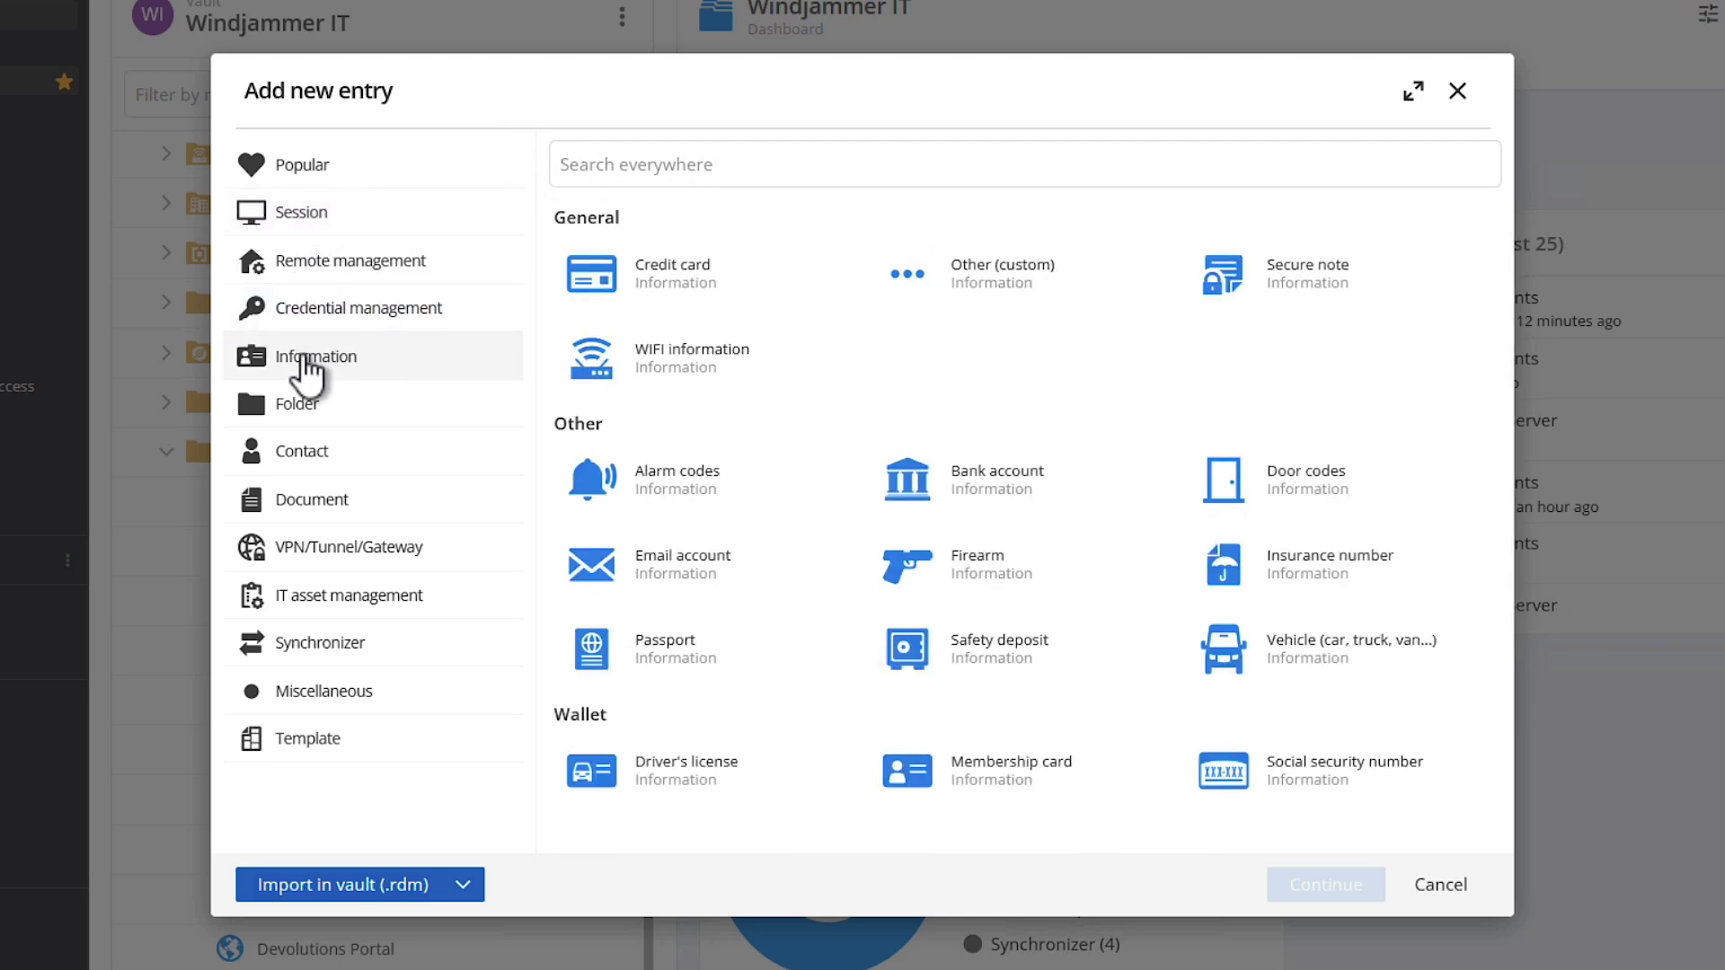
pyautogui.click(320, 597)
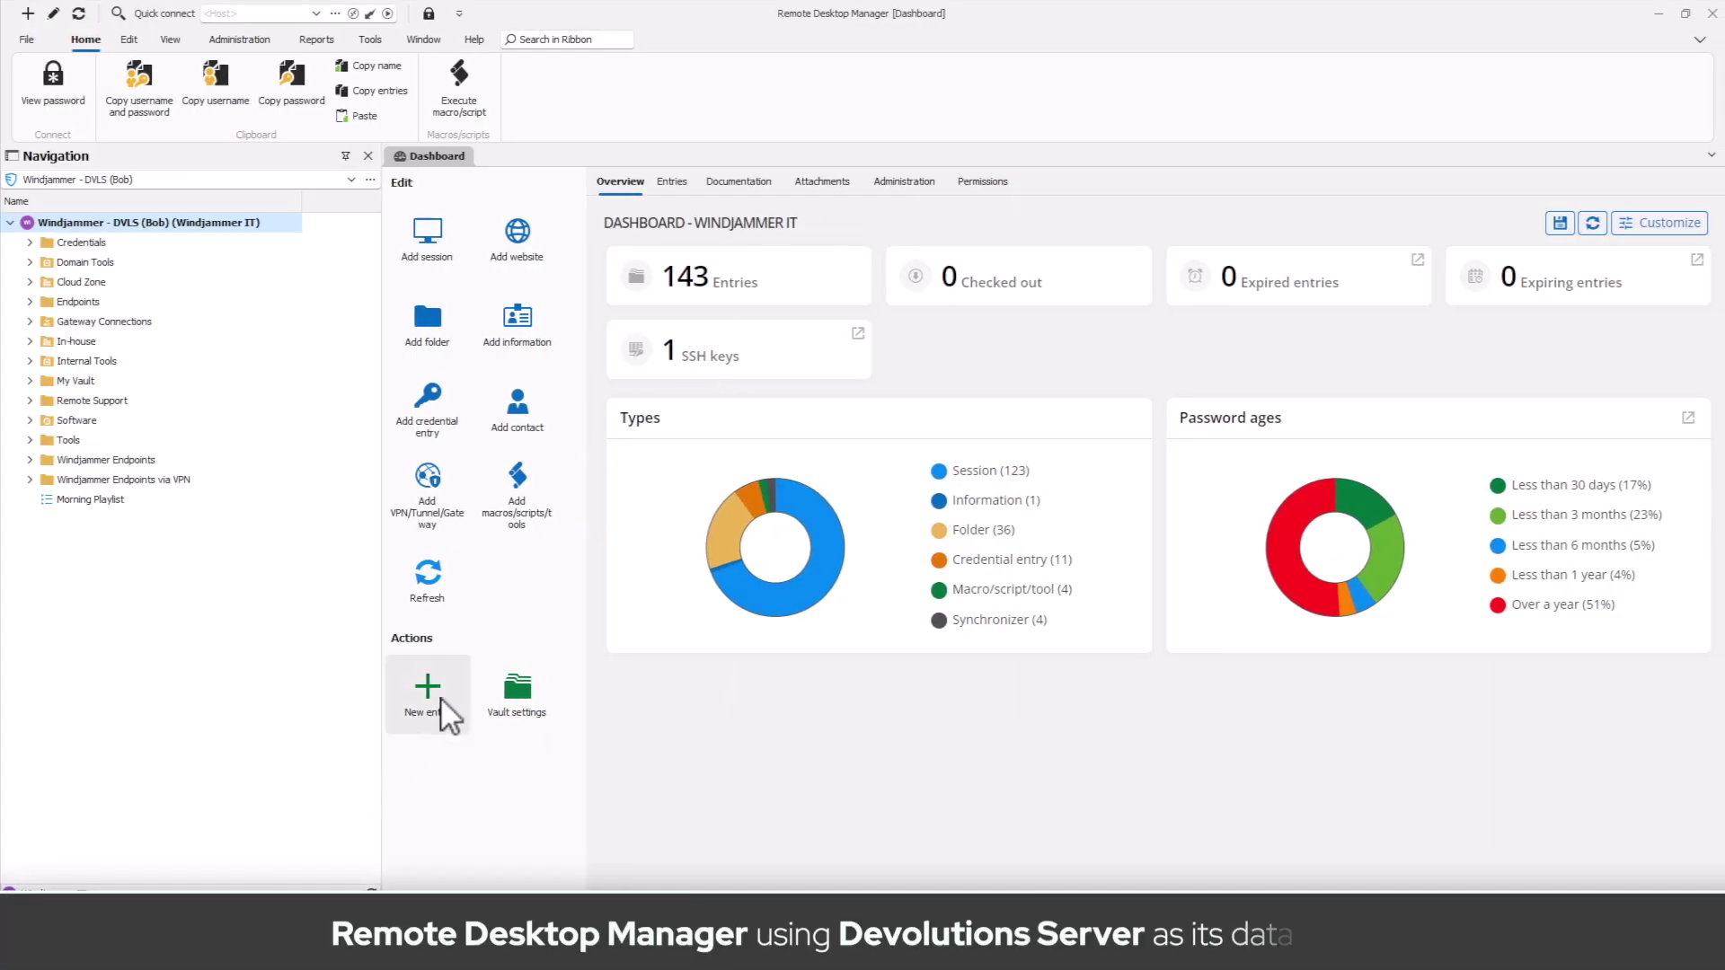
# Start a new entry and step through Session, Remote management, Credential, VPN, IT asset, Macro and Synchronizer types
pyautogui.click(454, 696)
pyautogui.click(330, 246)
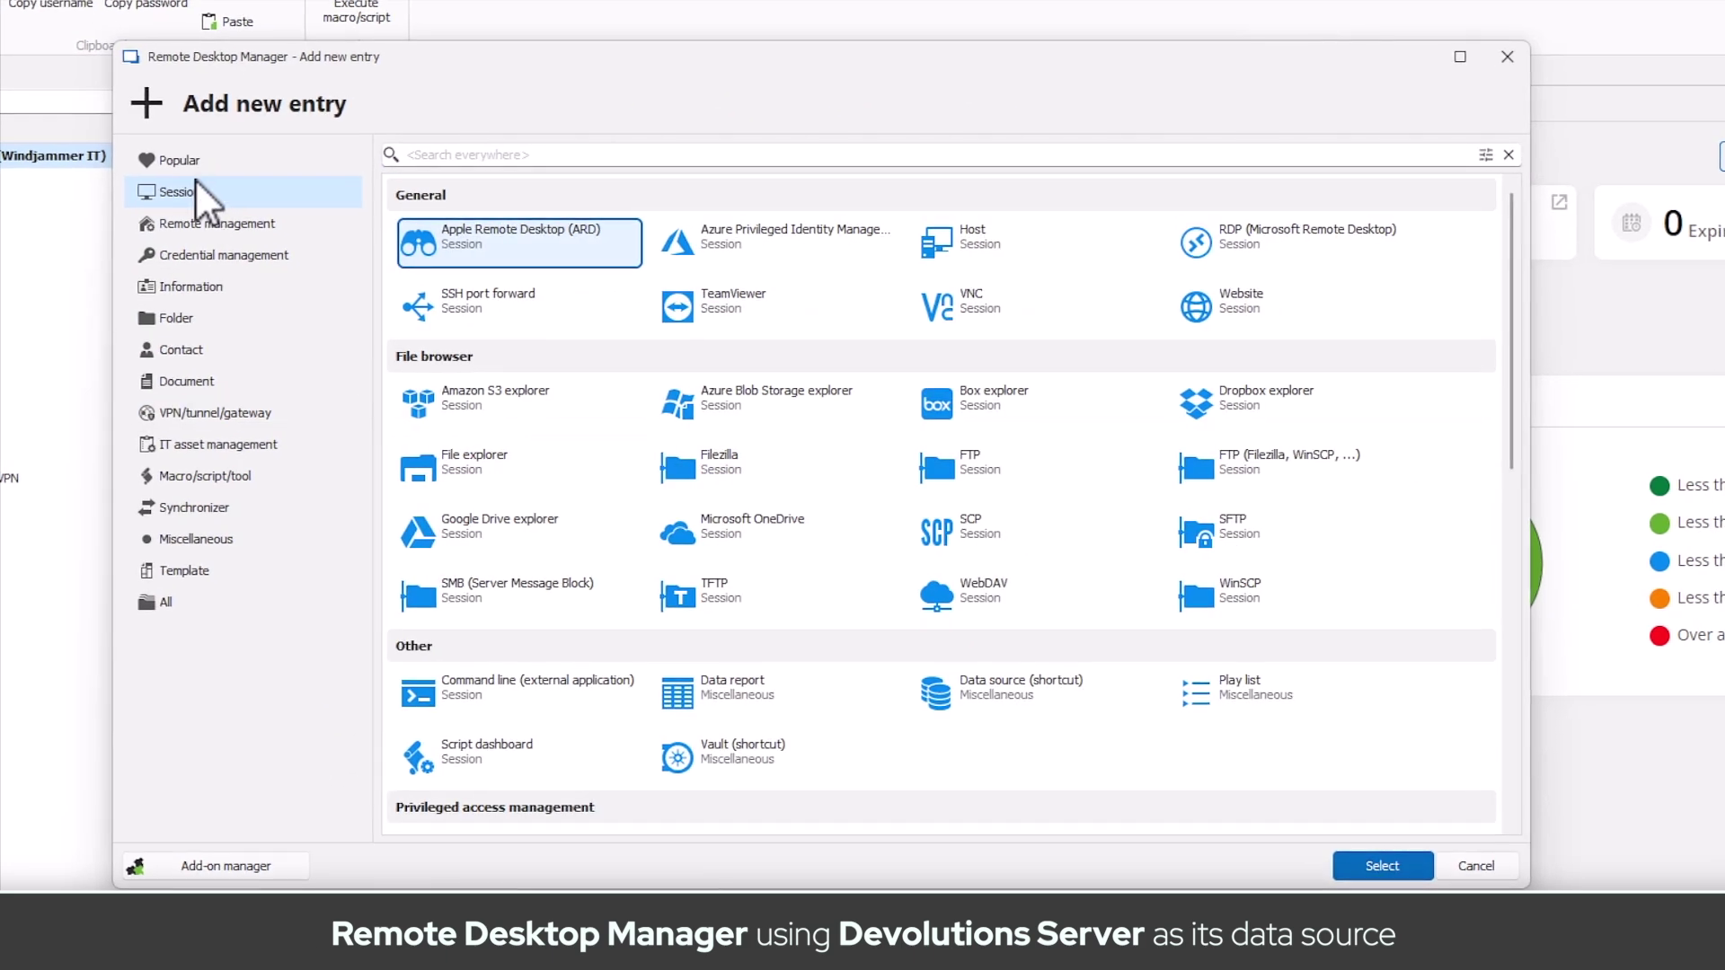
pyautogui.click(203, 218)
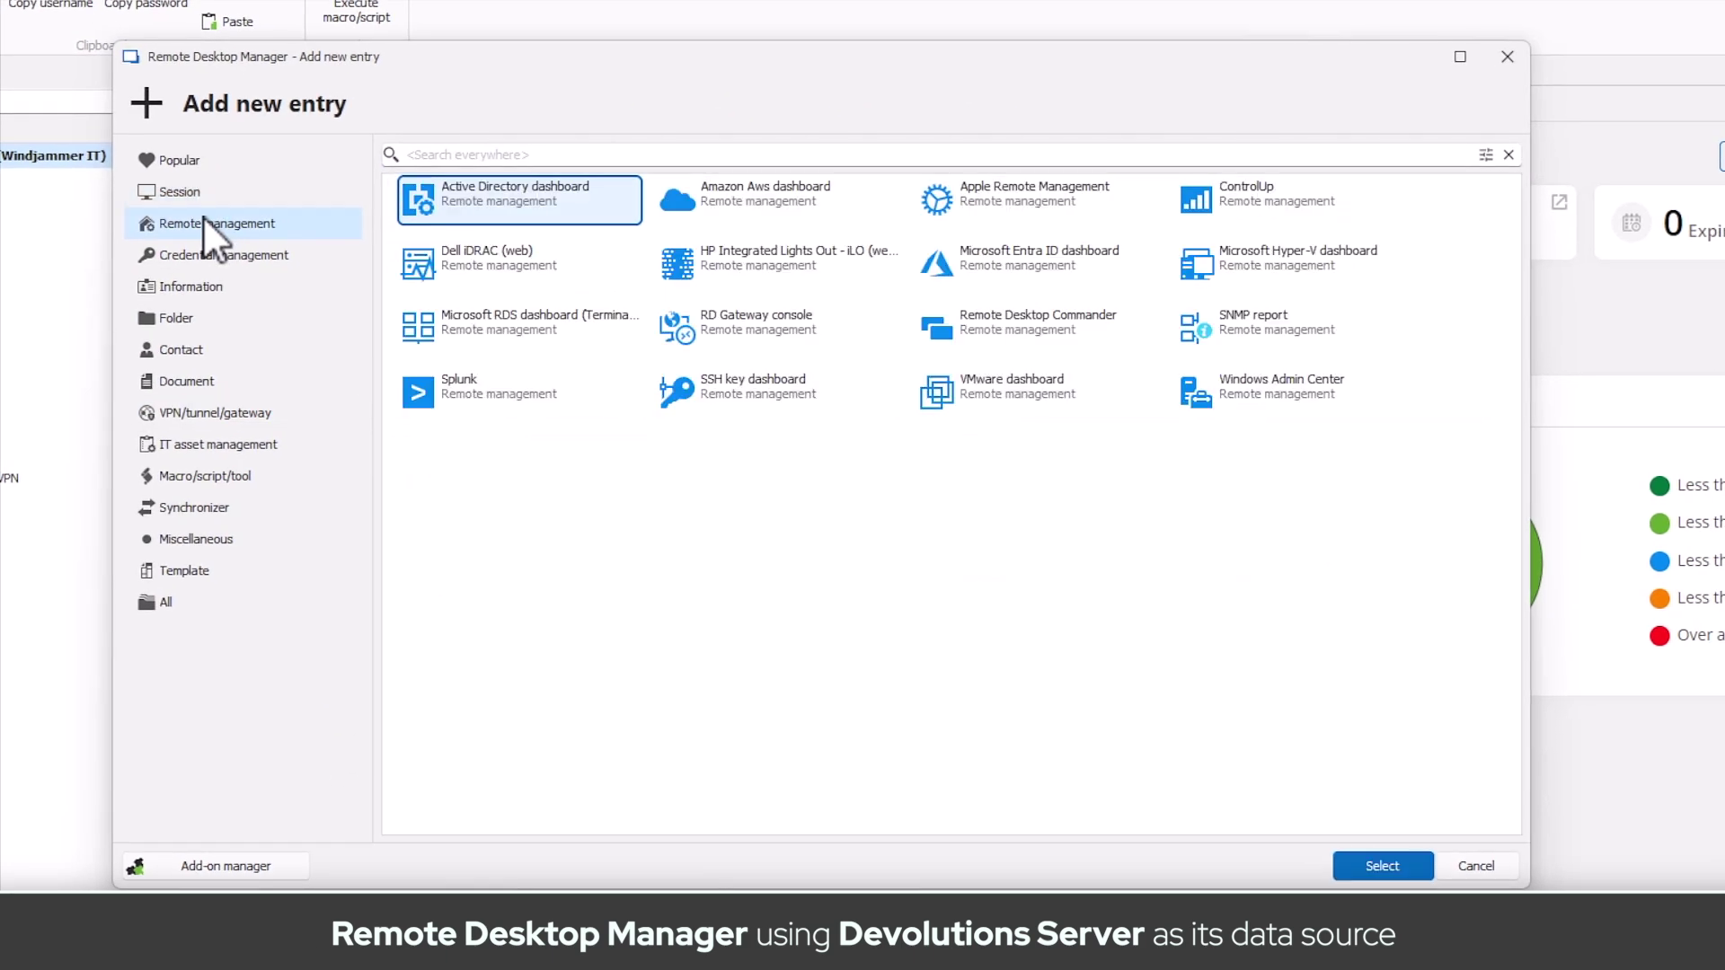
pyautogui.click(196, 254)
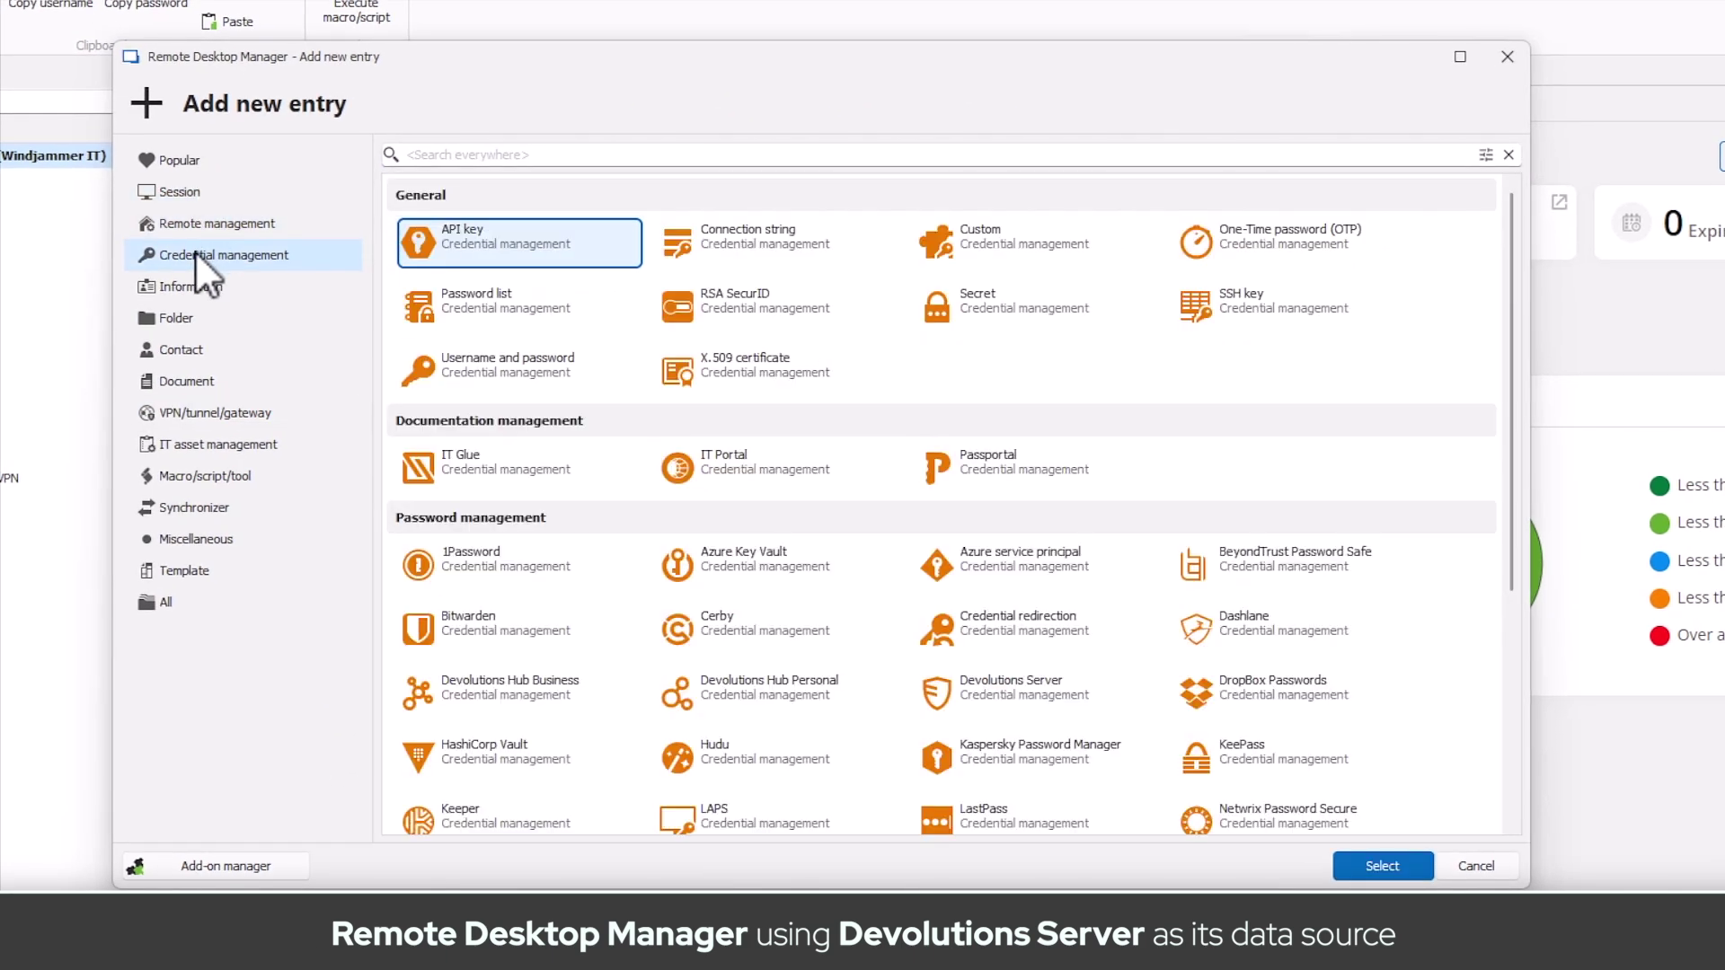
pyautogui.click(183, 406)
pyautogui.click(181, 442)
pyautogui.click(181, 472)
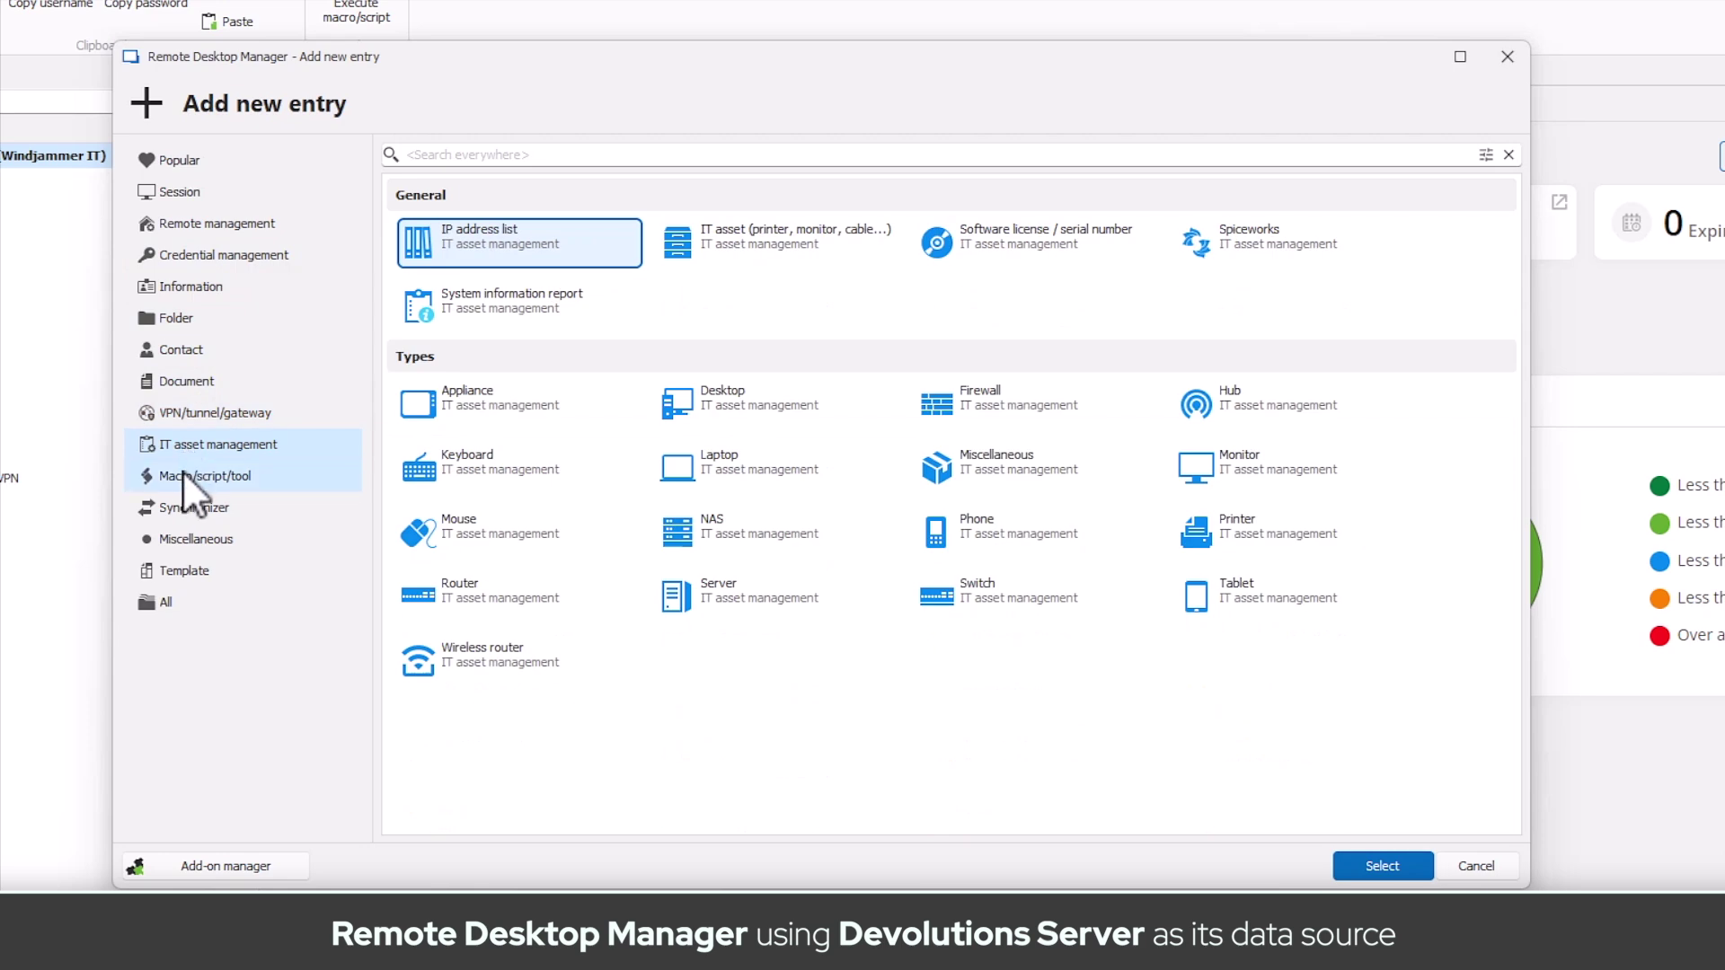
pyautogui.click(184, 497)
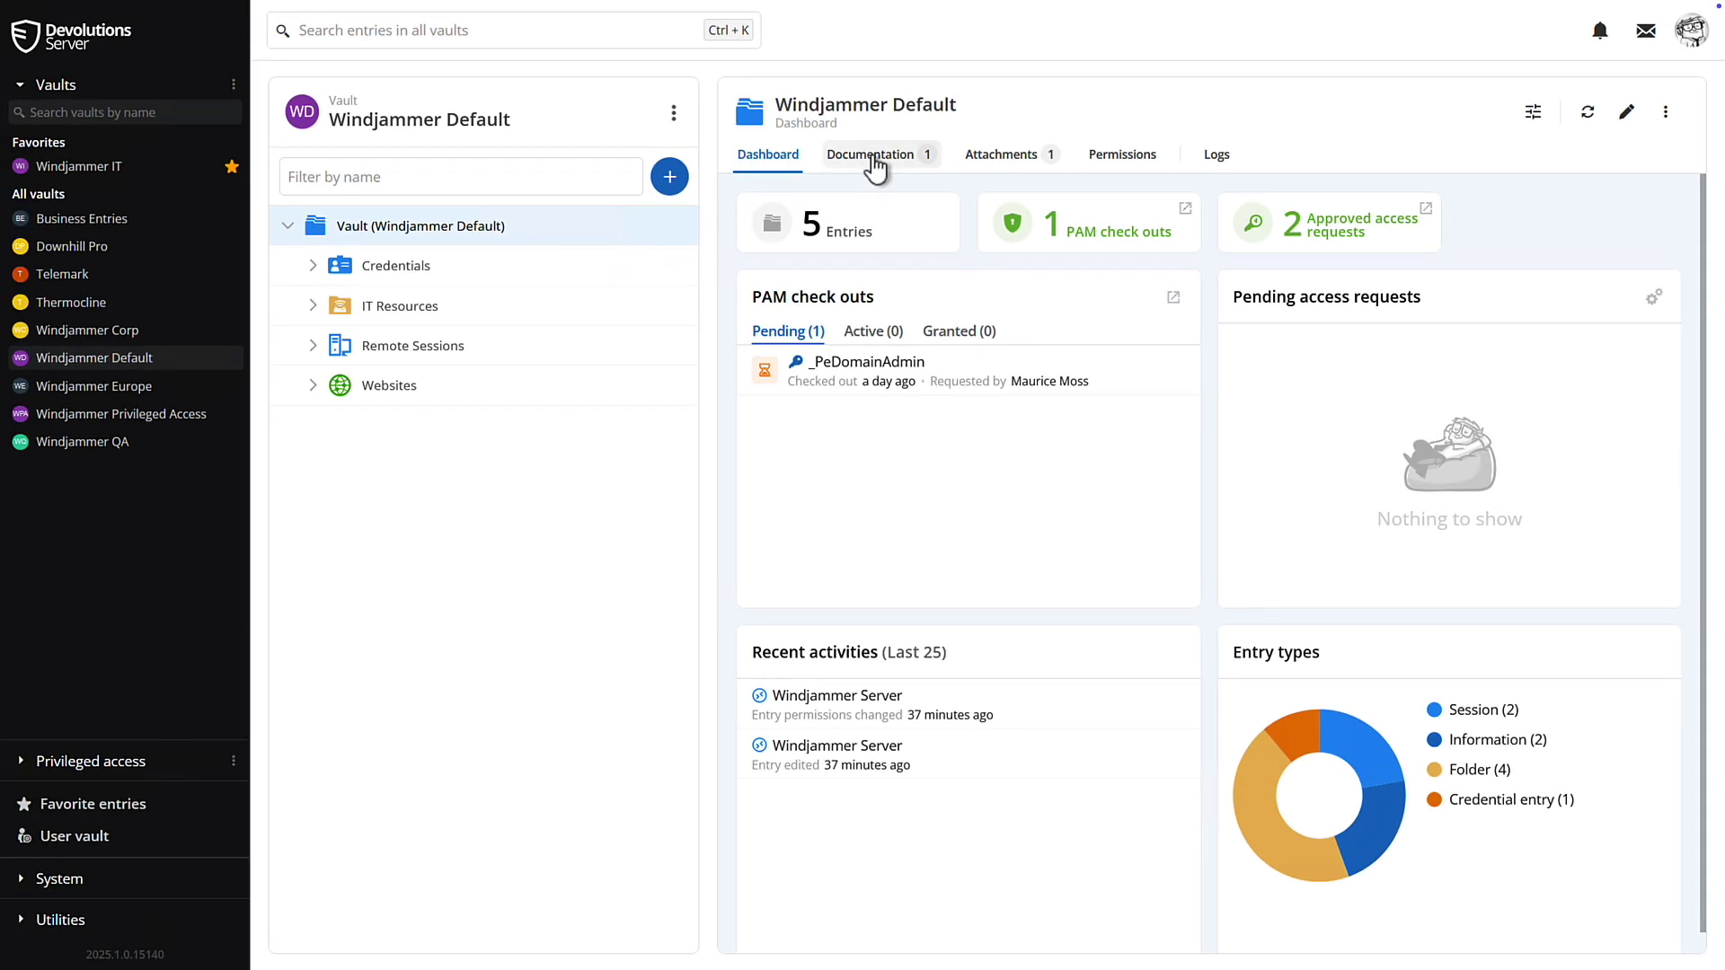
# Read the Windjammer Default vault's Documentation page, then view its Attachments
pyautogui.click(872, 160)
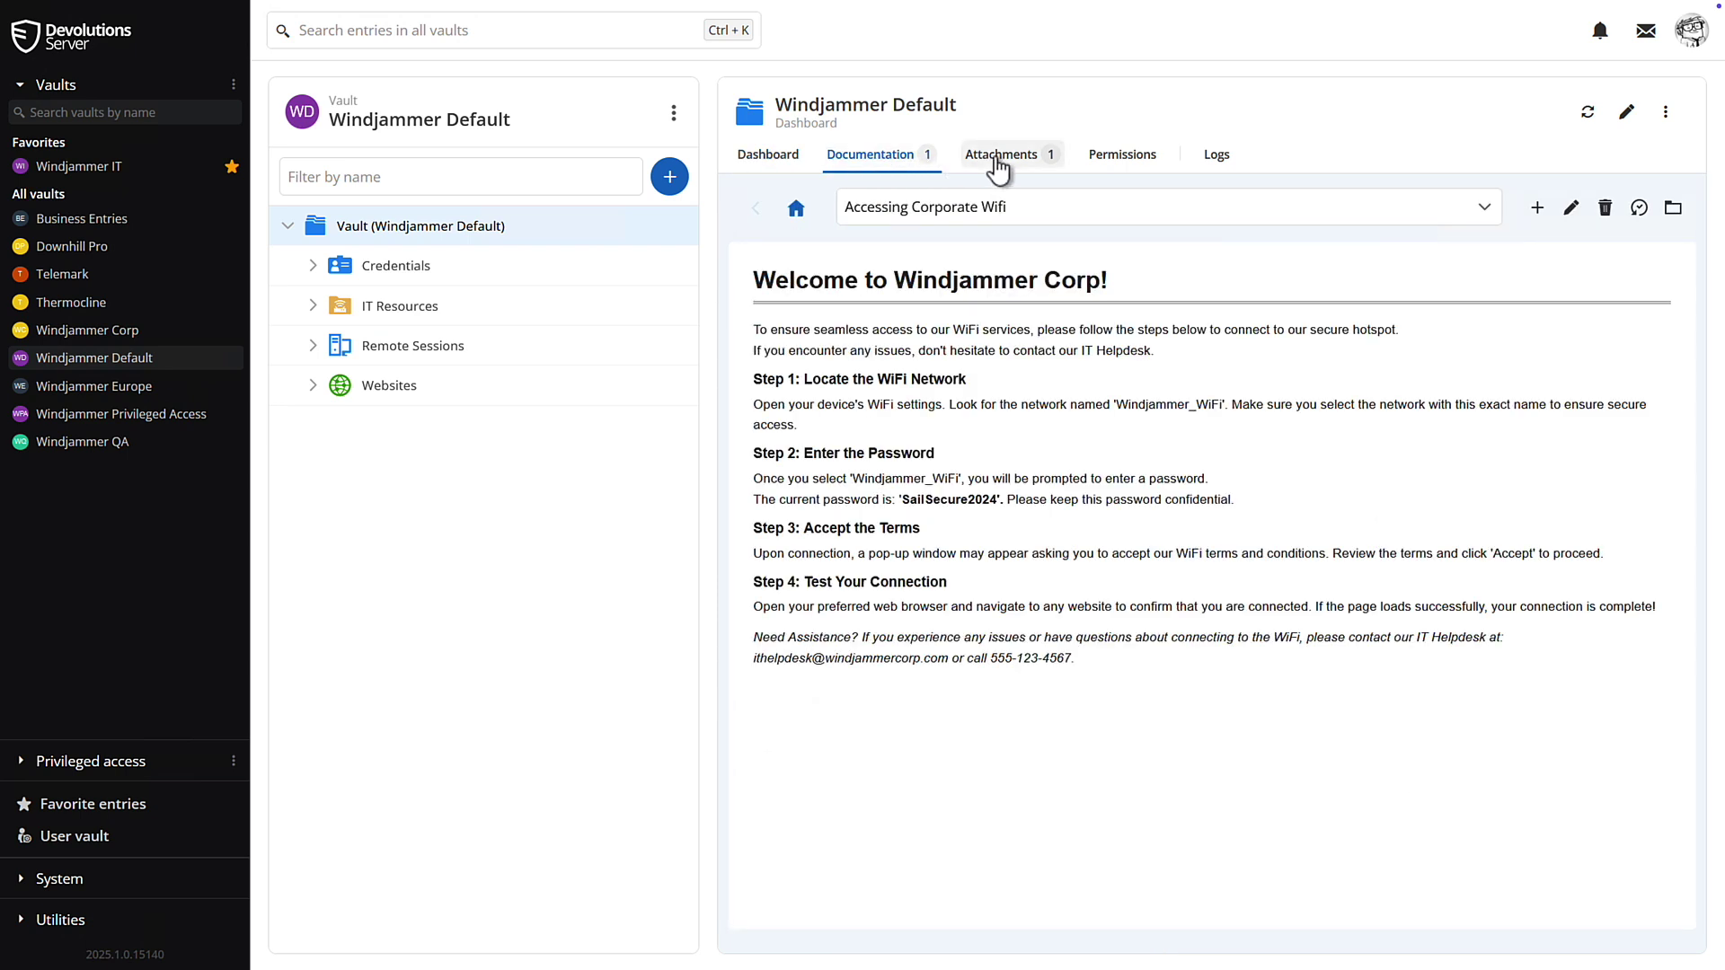
pyautogui.click(999, 162)
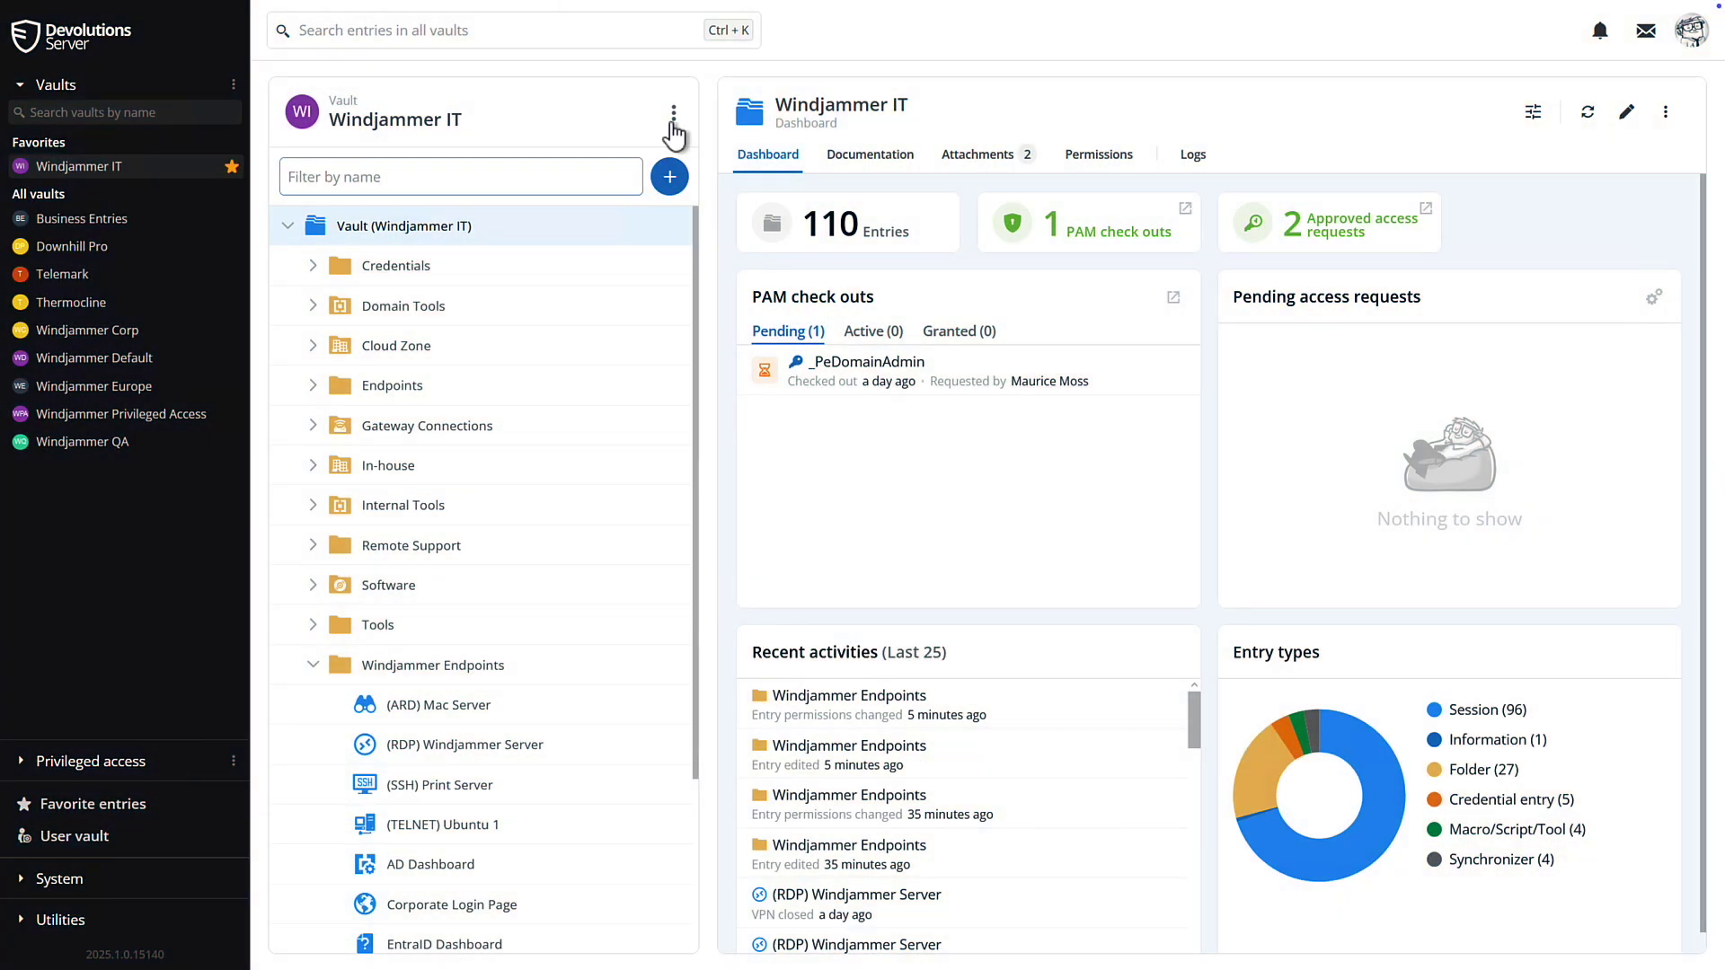
# Unassign one user from the Windjammer IT vault and save the assignment change
pyautogui.click(673, 115)
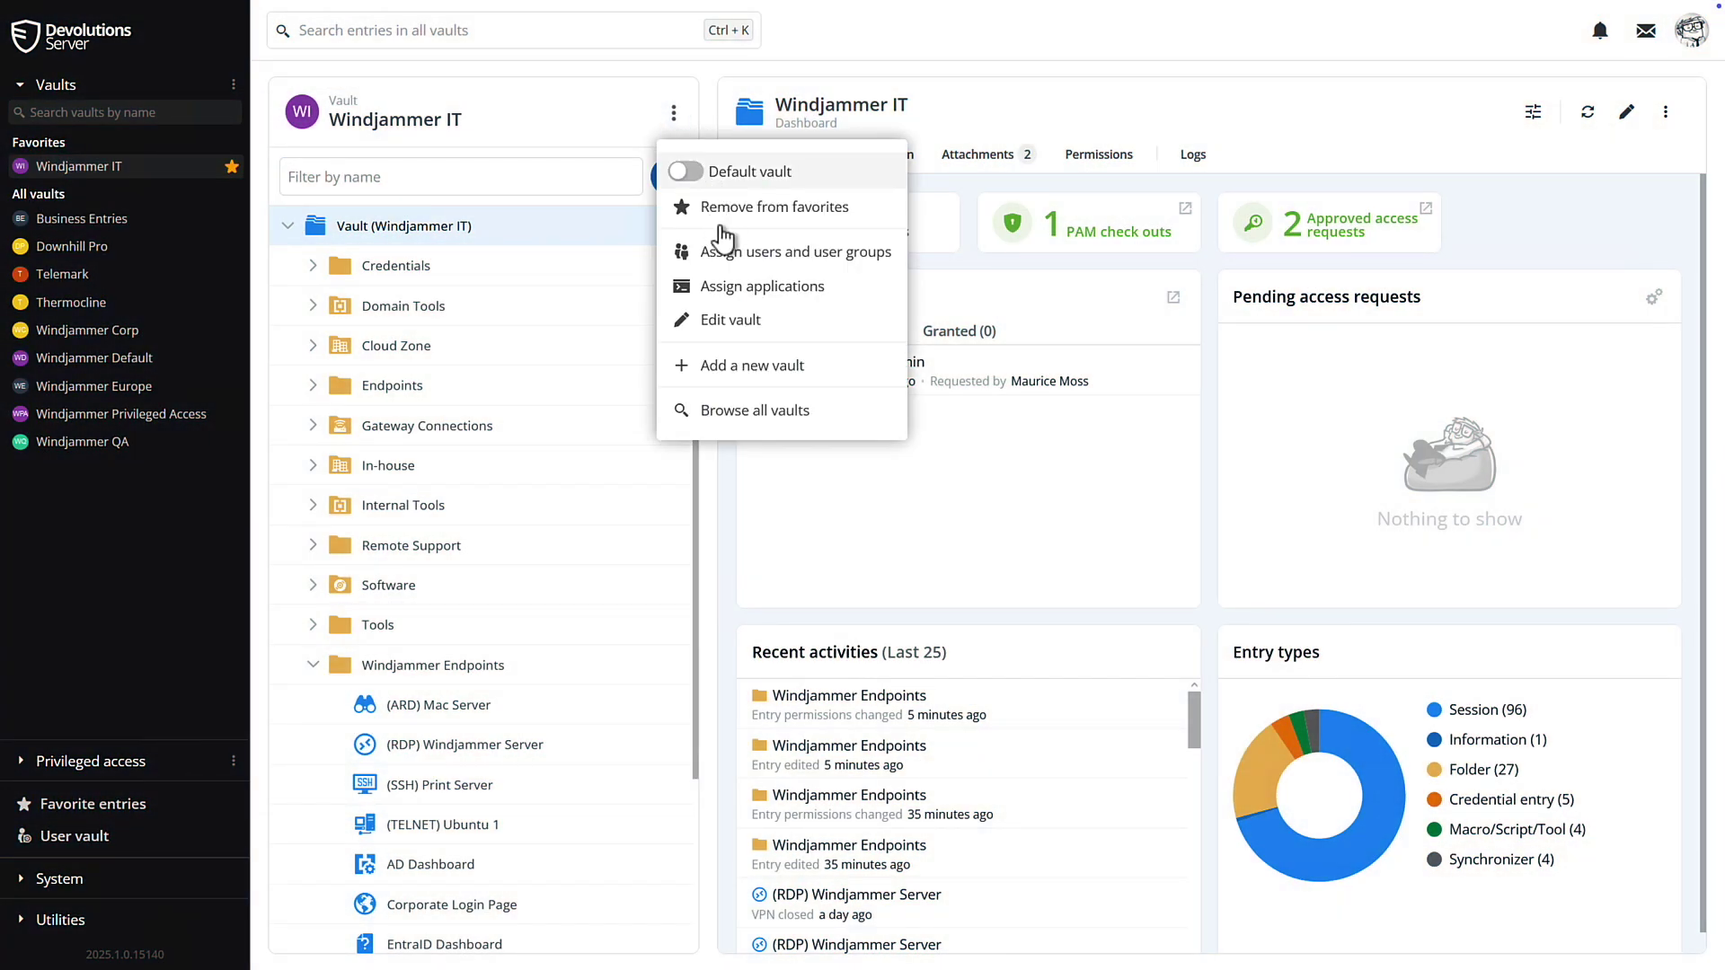
pyautogui.click(727, 258)
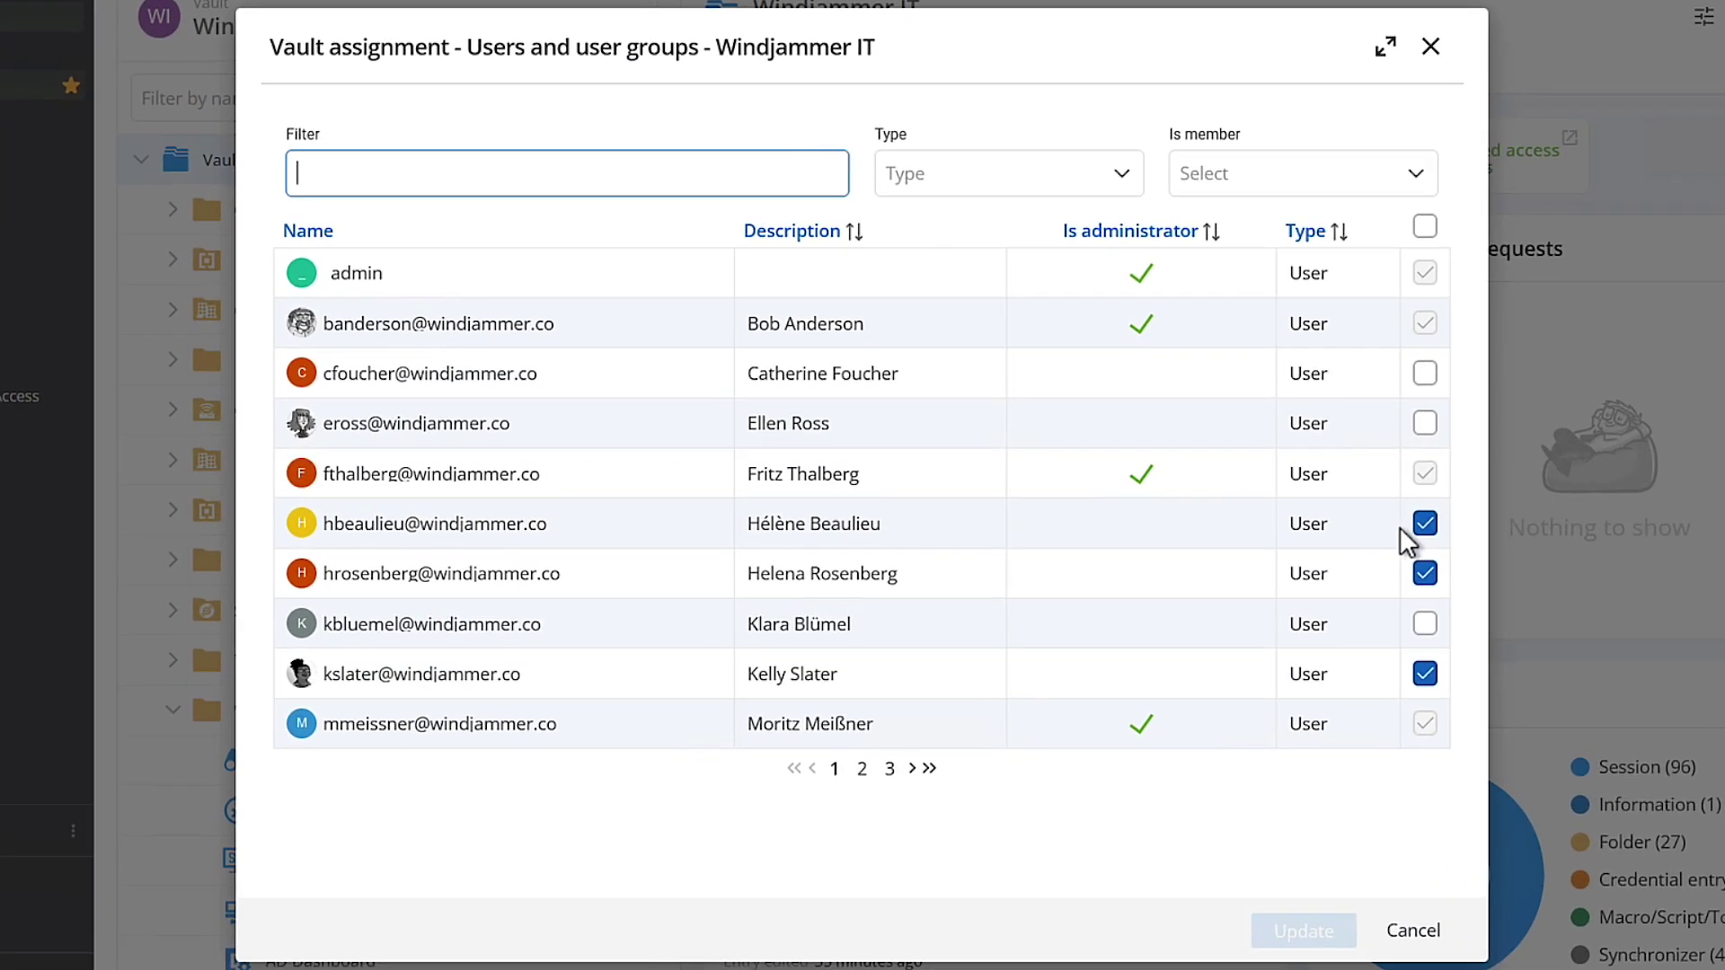
pyautogui.click(1358, 518)
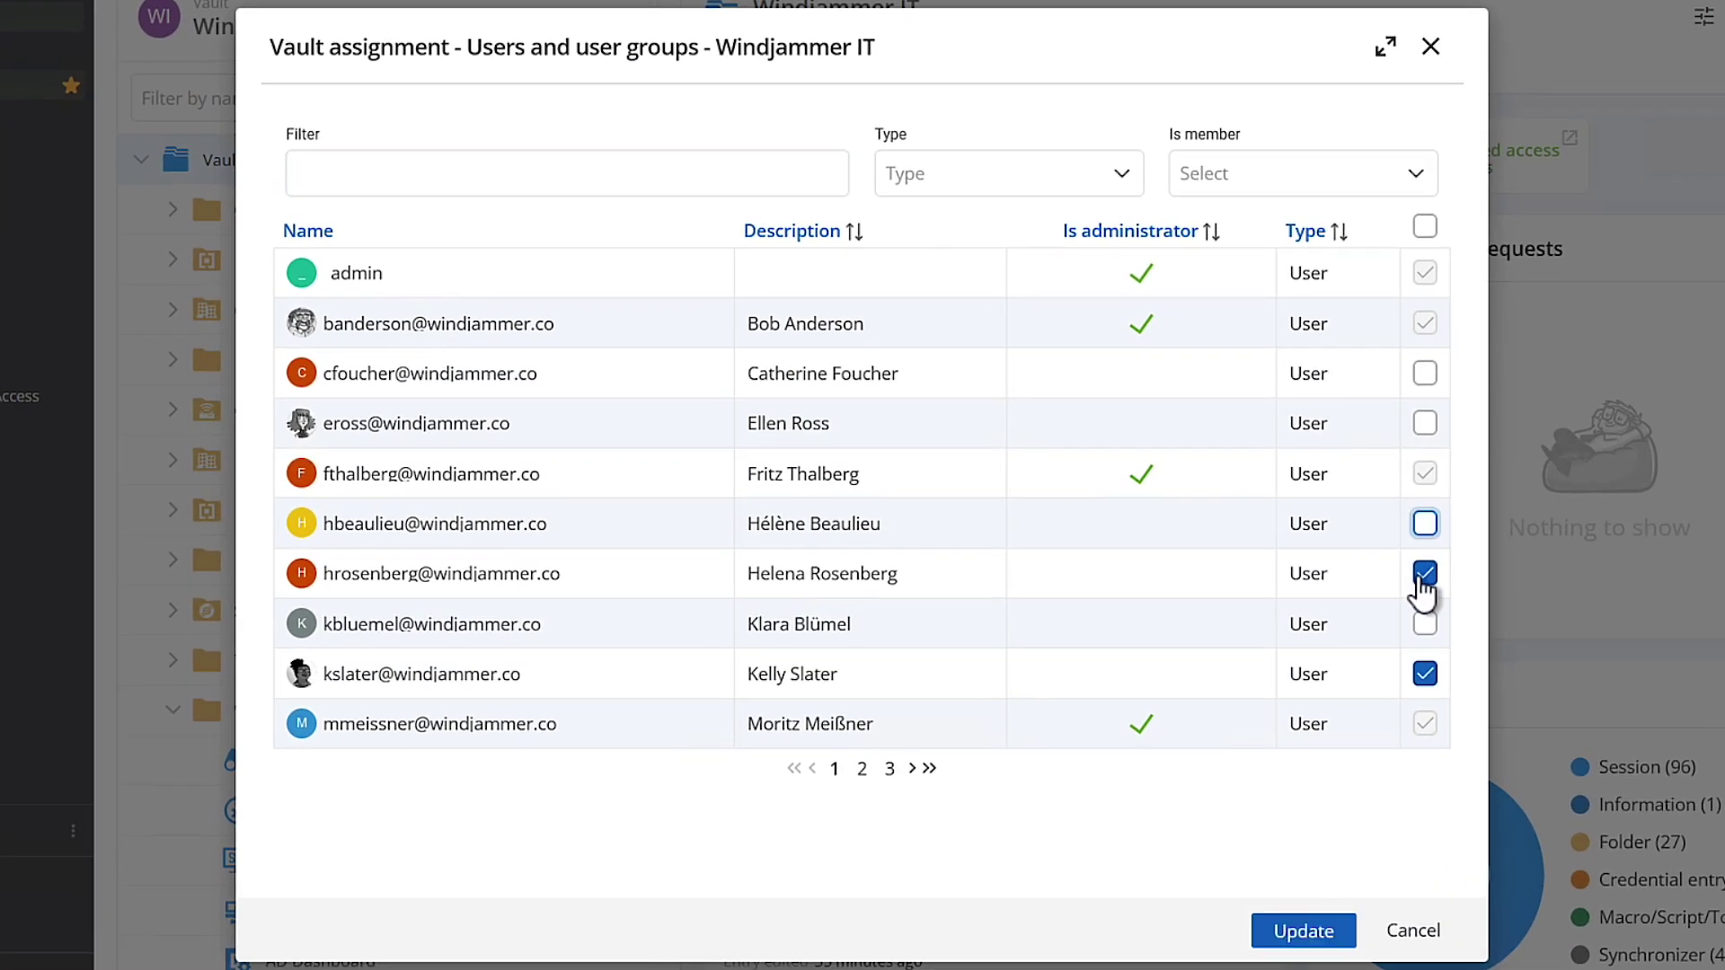
pyautogui.click(1302, 931)
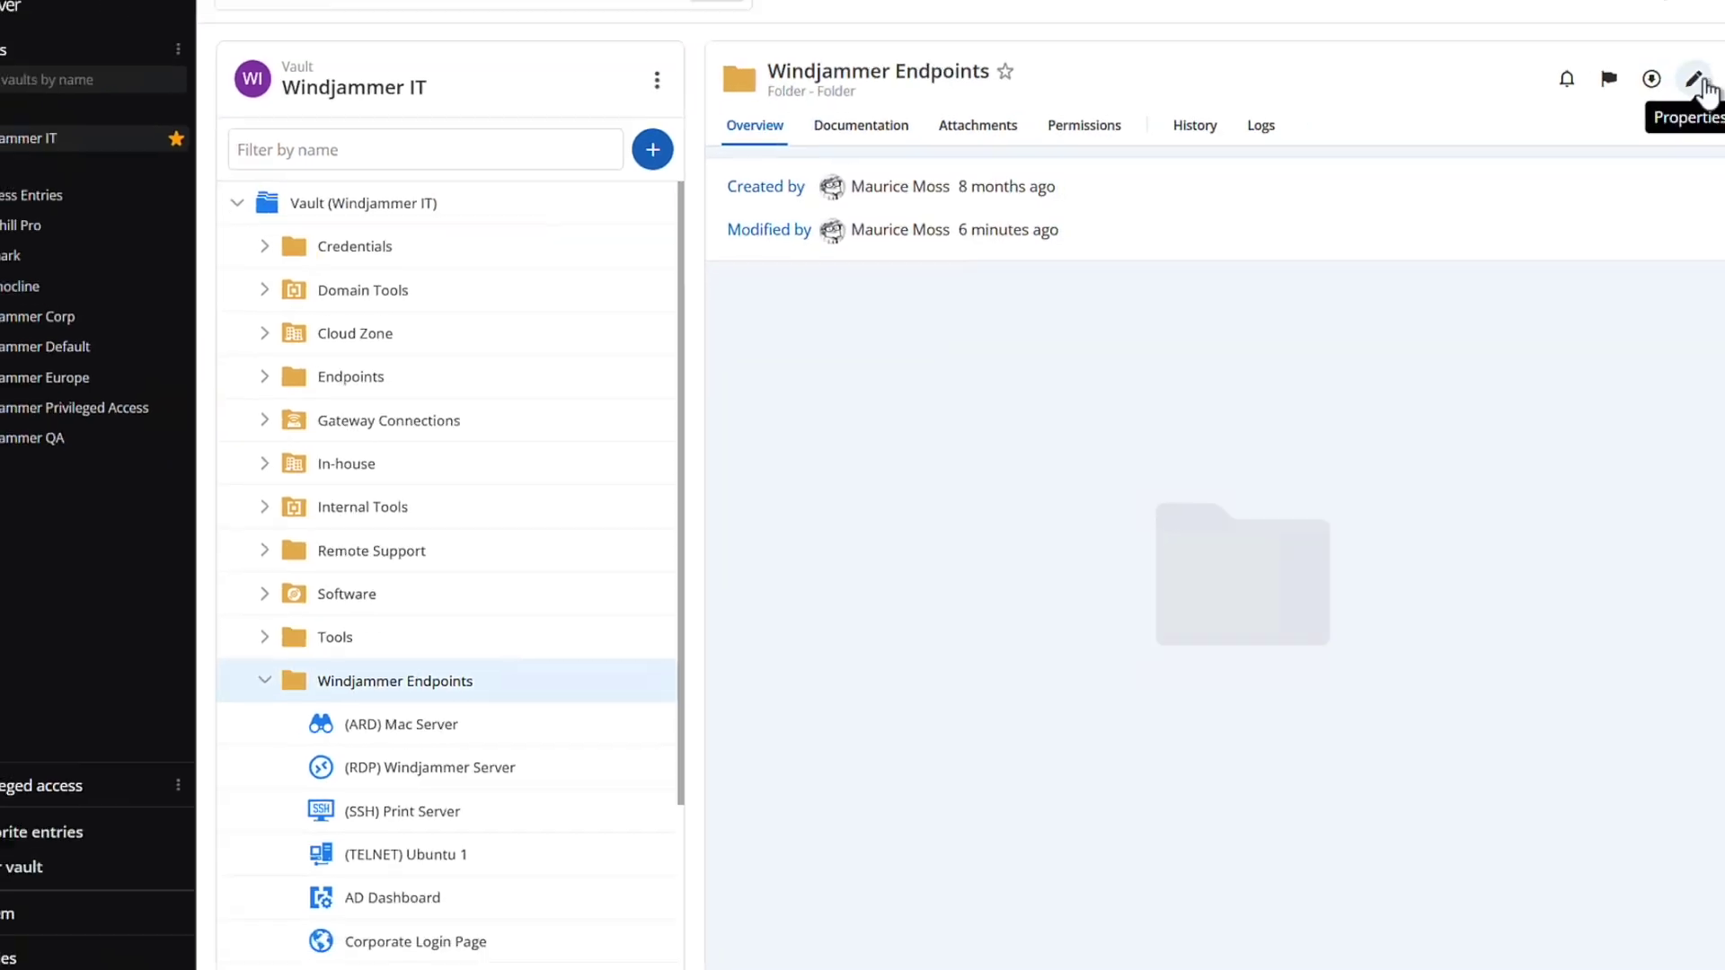
# Give Windjammer Endpoints custom security: View for three groups, Edit for GL_Helpdesk and GL_Security
pyautogui.click(1627, 114)
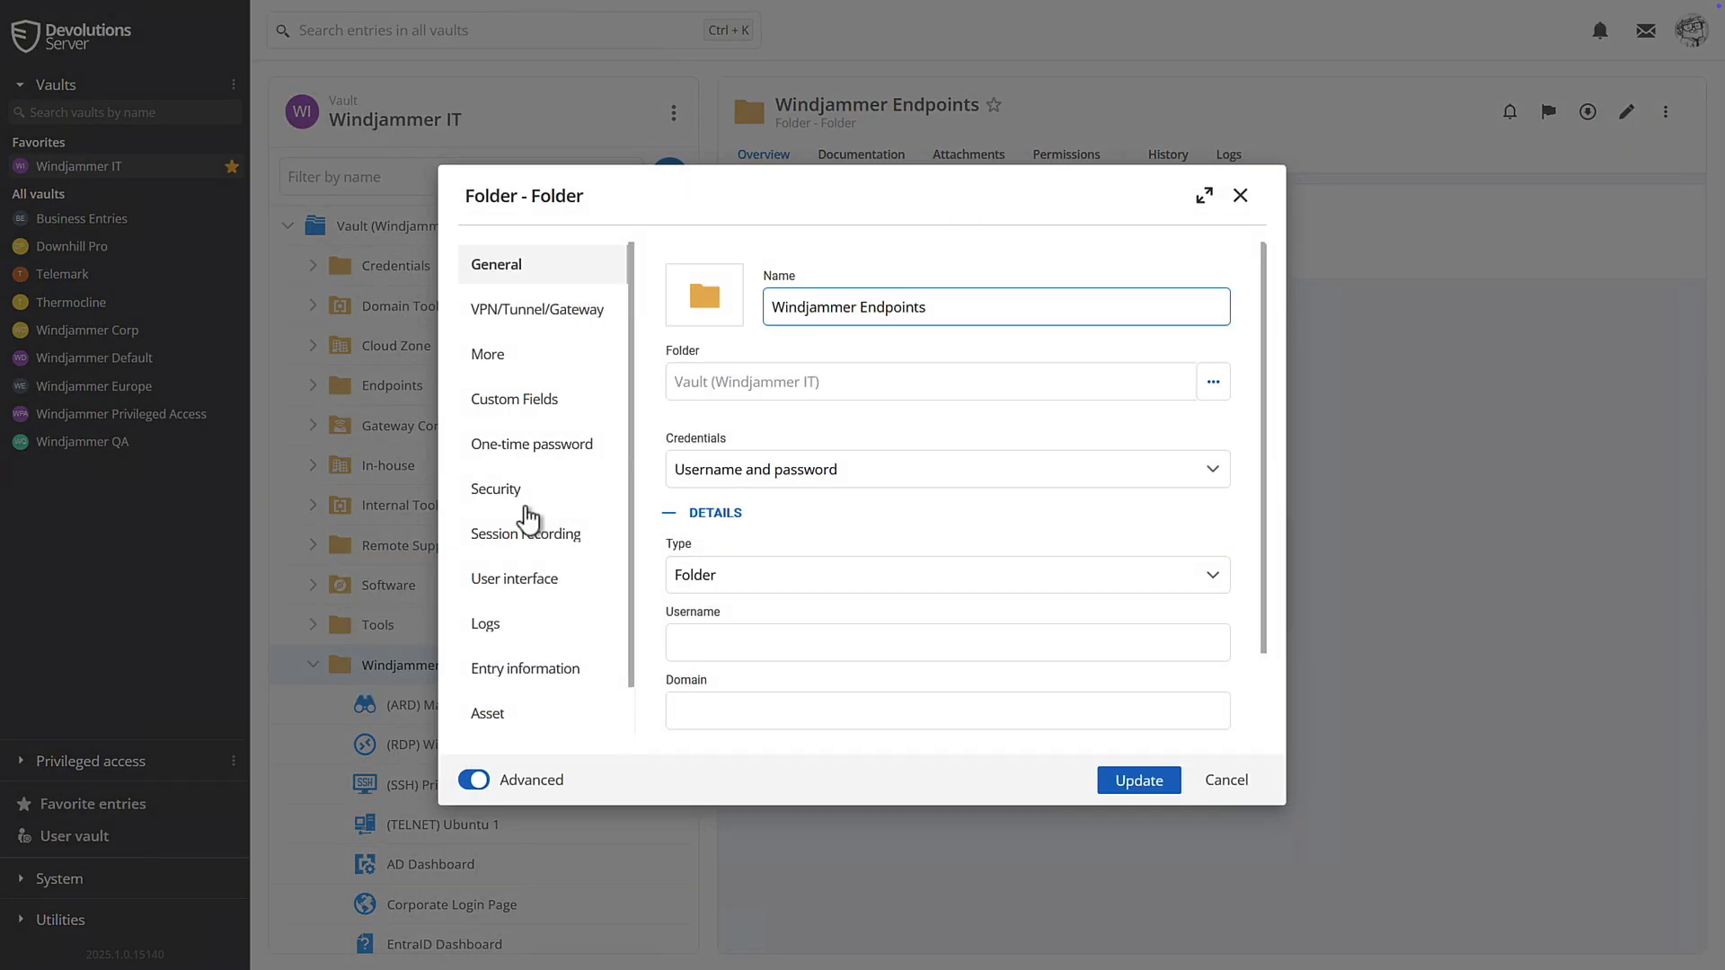
pyautogui.click(497, 490)
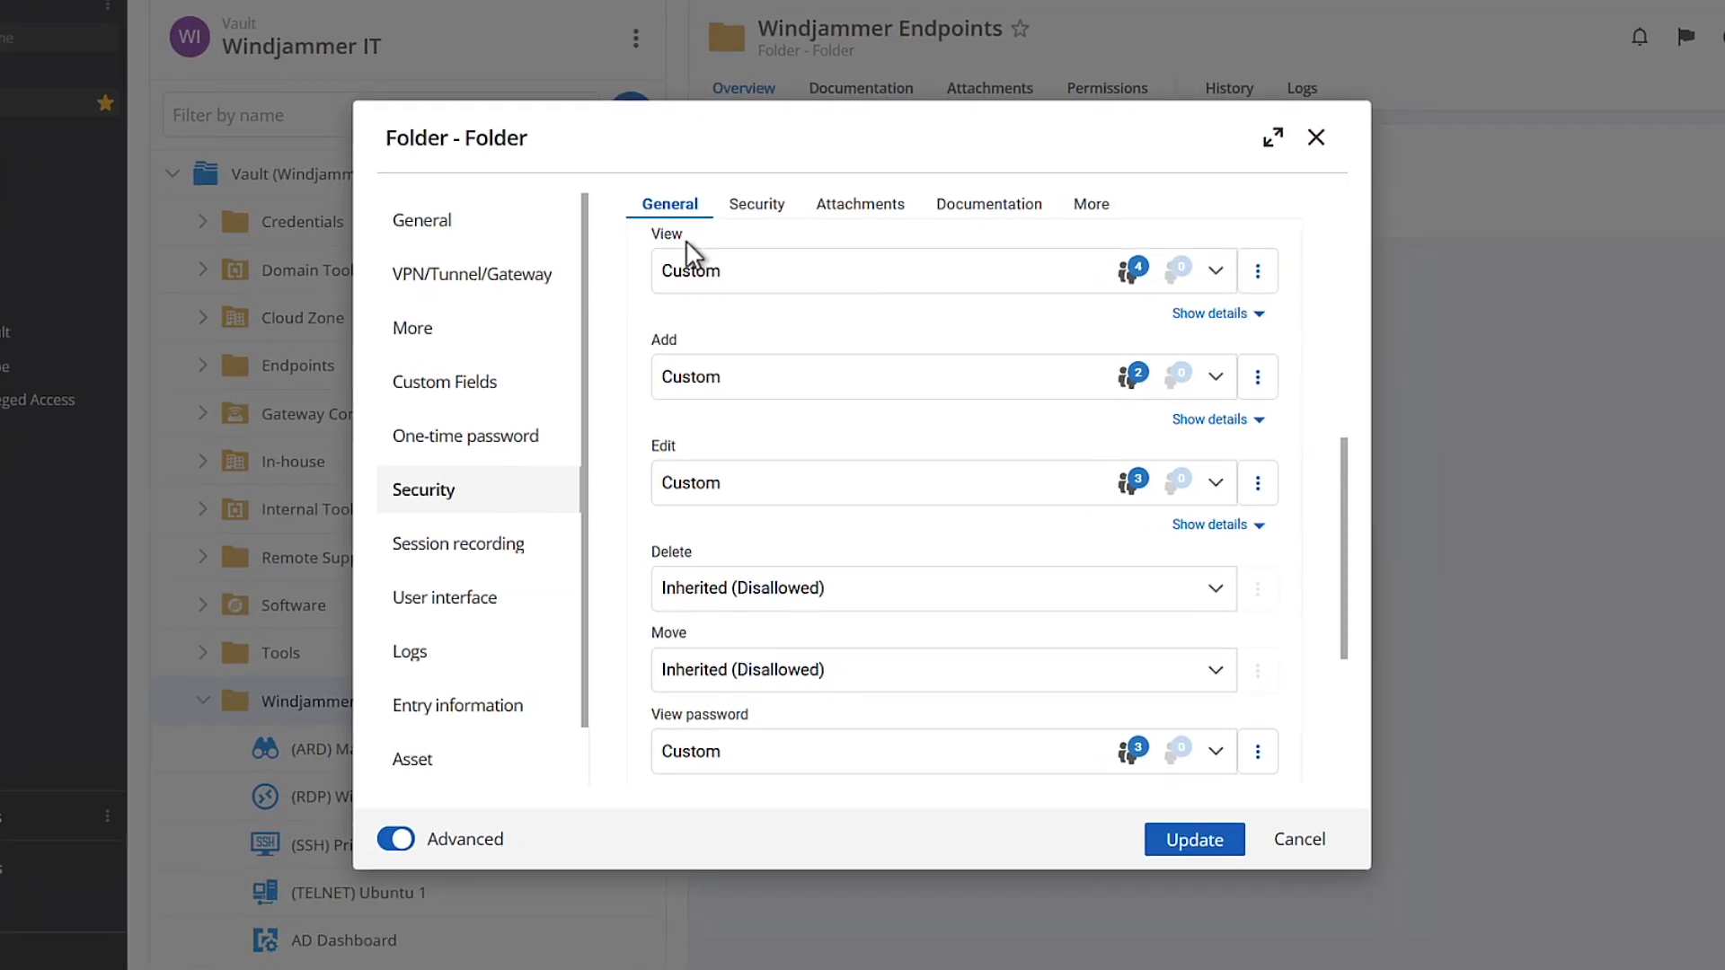
pyautogui.click(1261, 269)
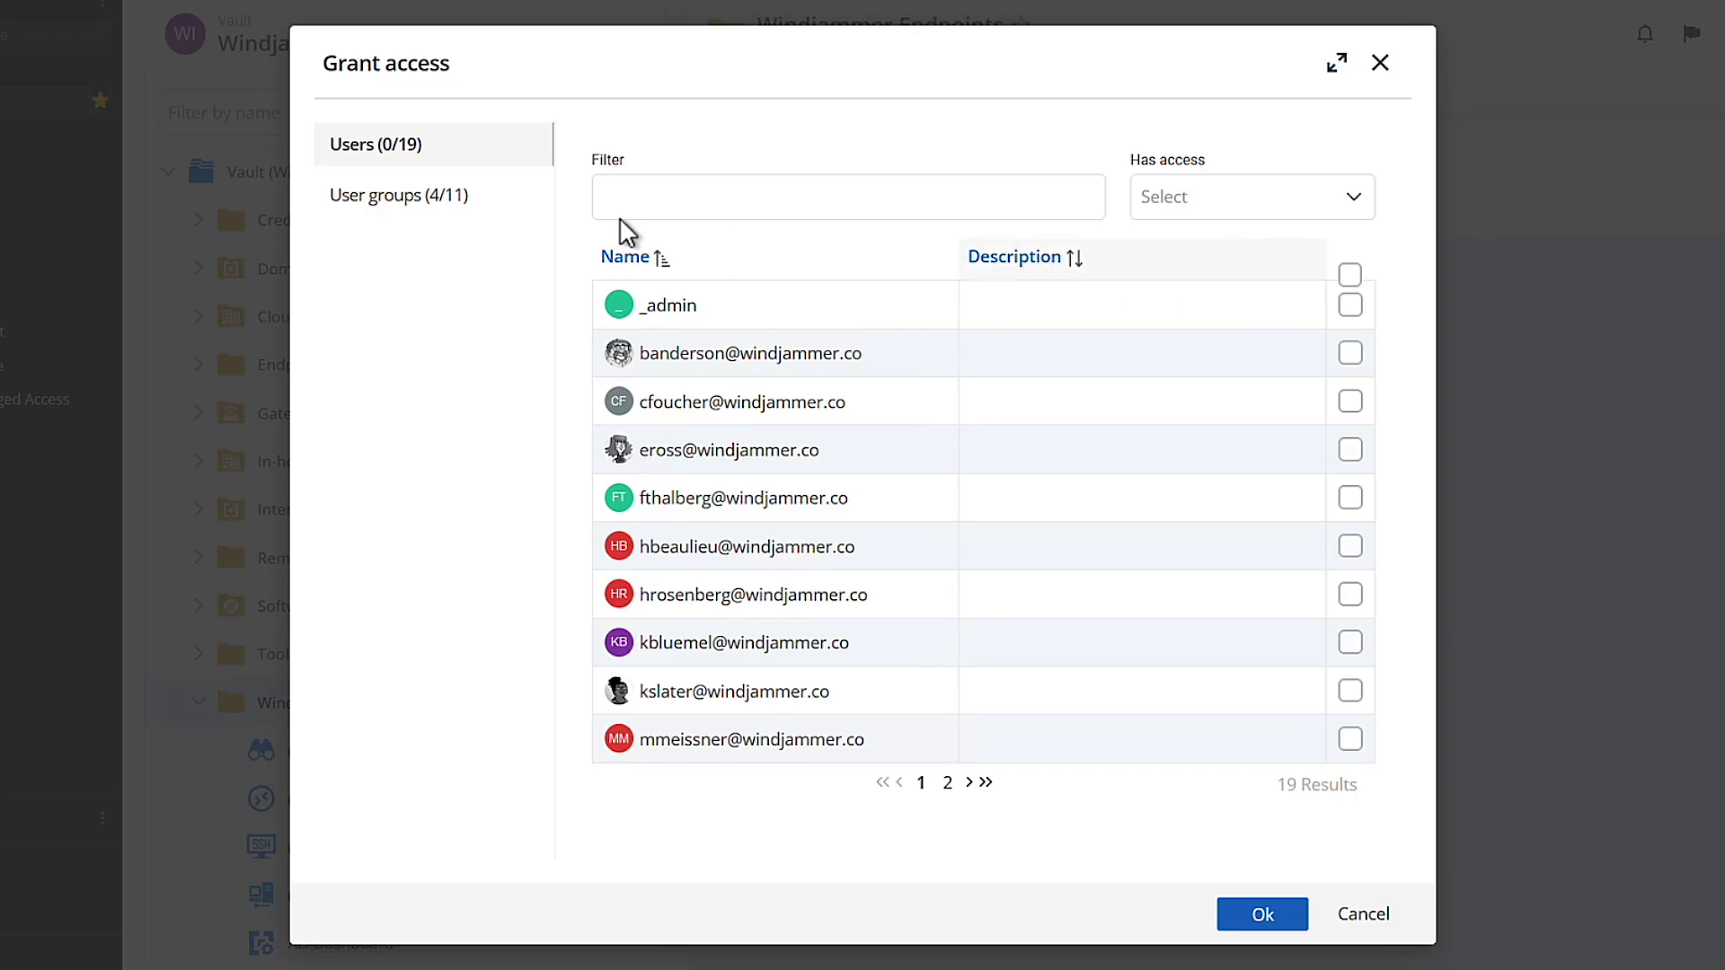
pyautogui.click(395, 197)
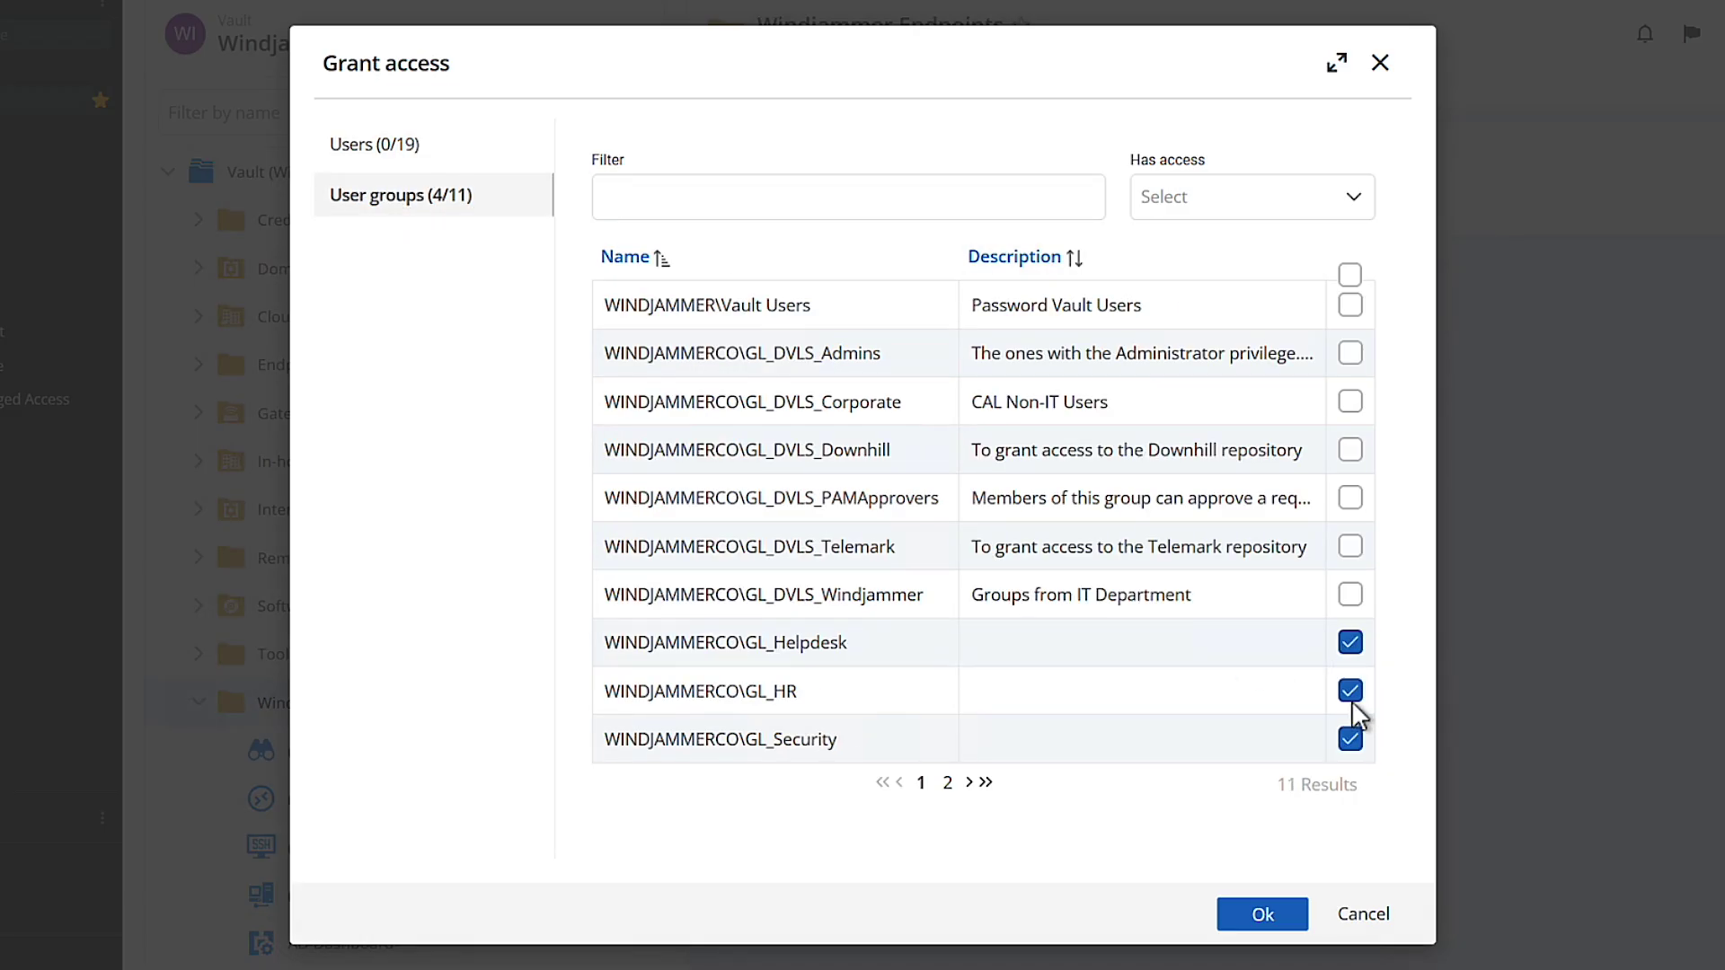
pyautogui.click(1264, 912)
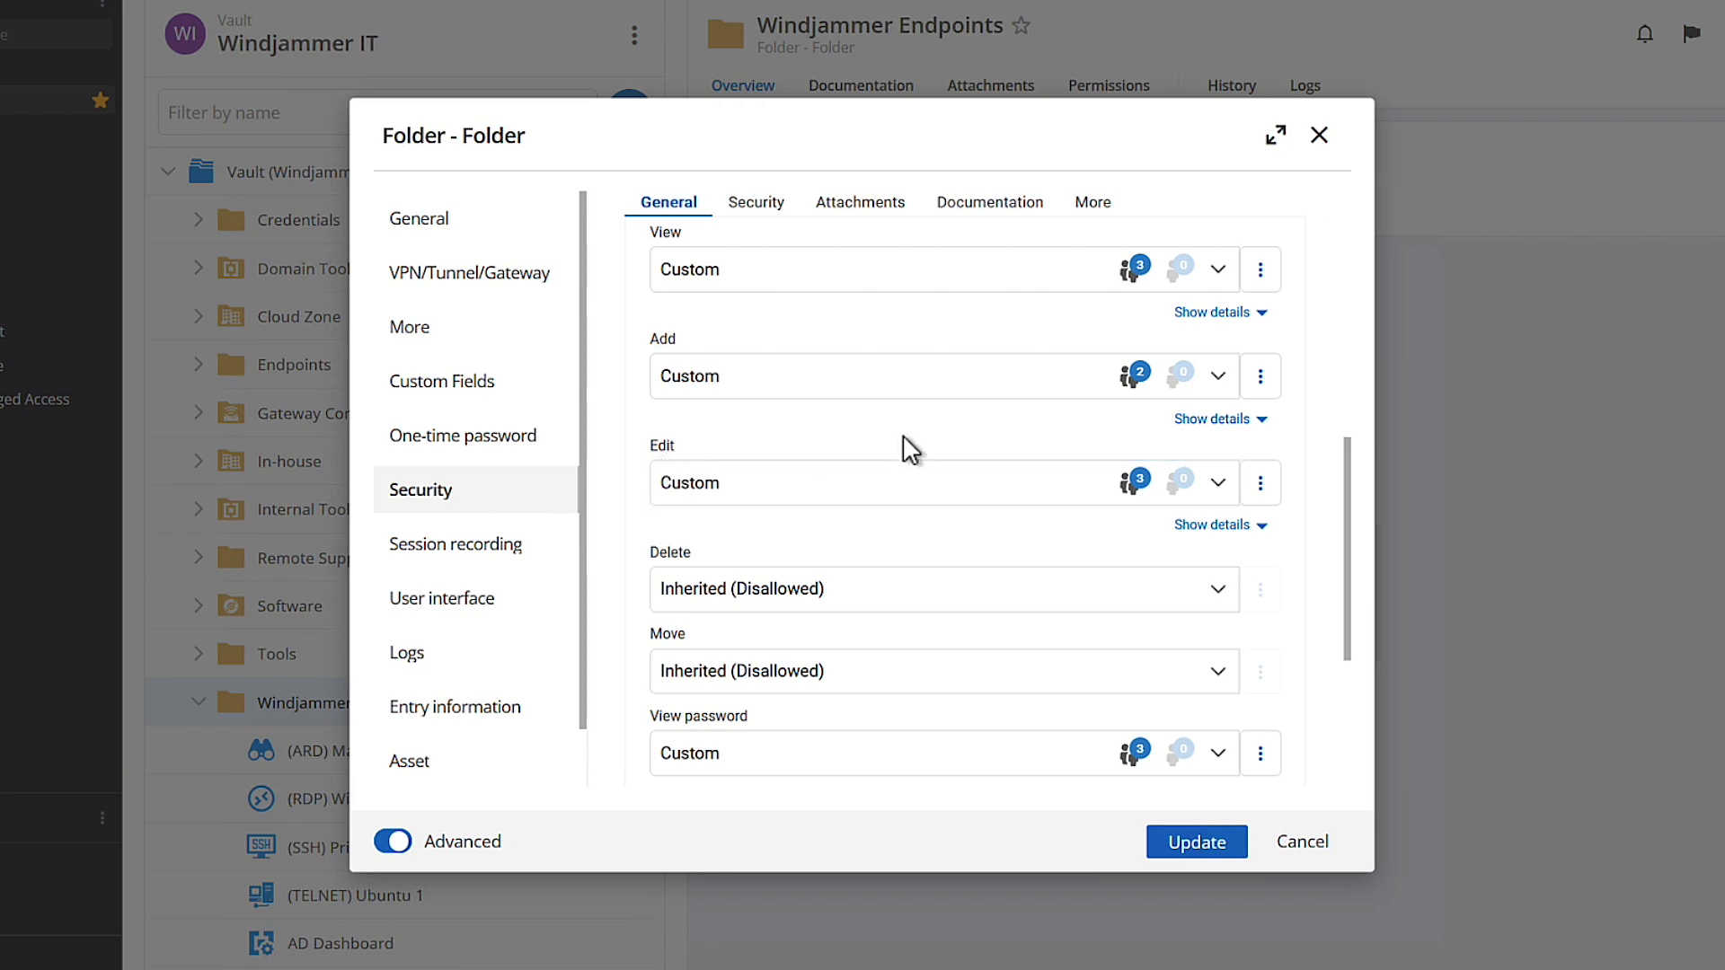
pyautogui.click(1260, 485)
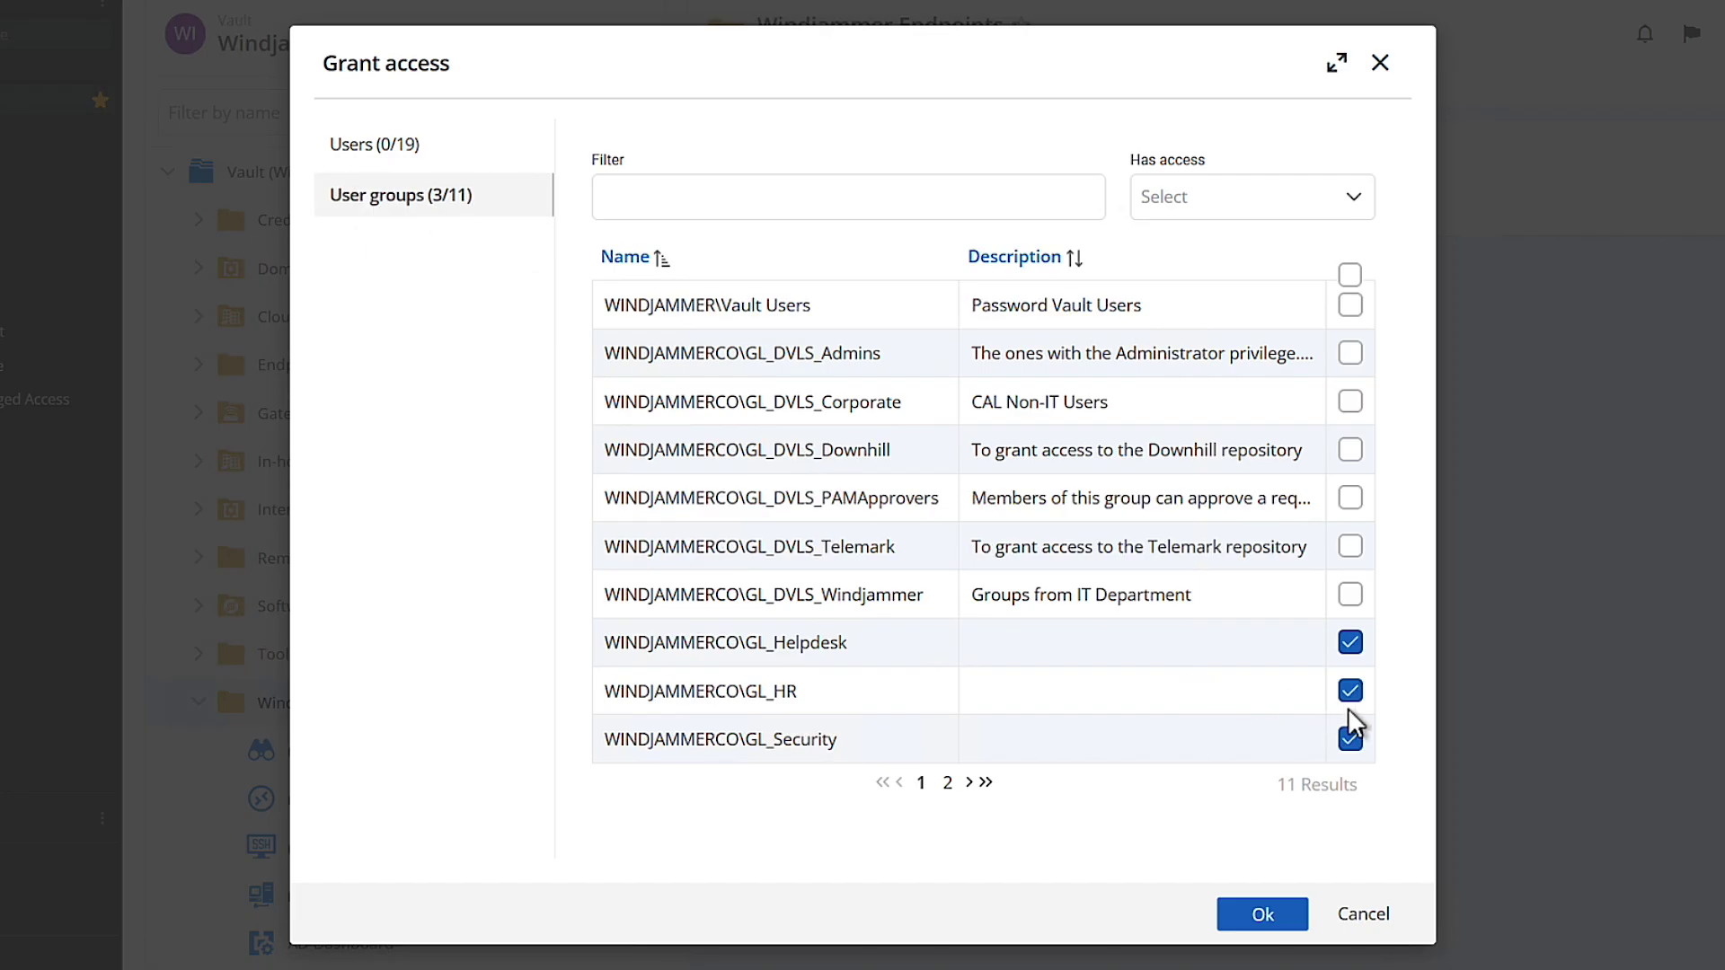
pyautogui.click(1276, 913)
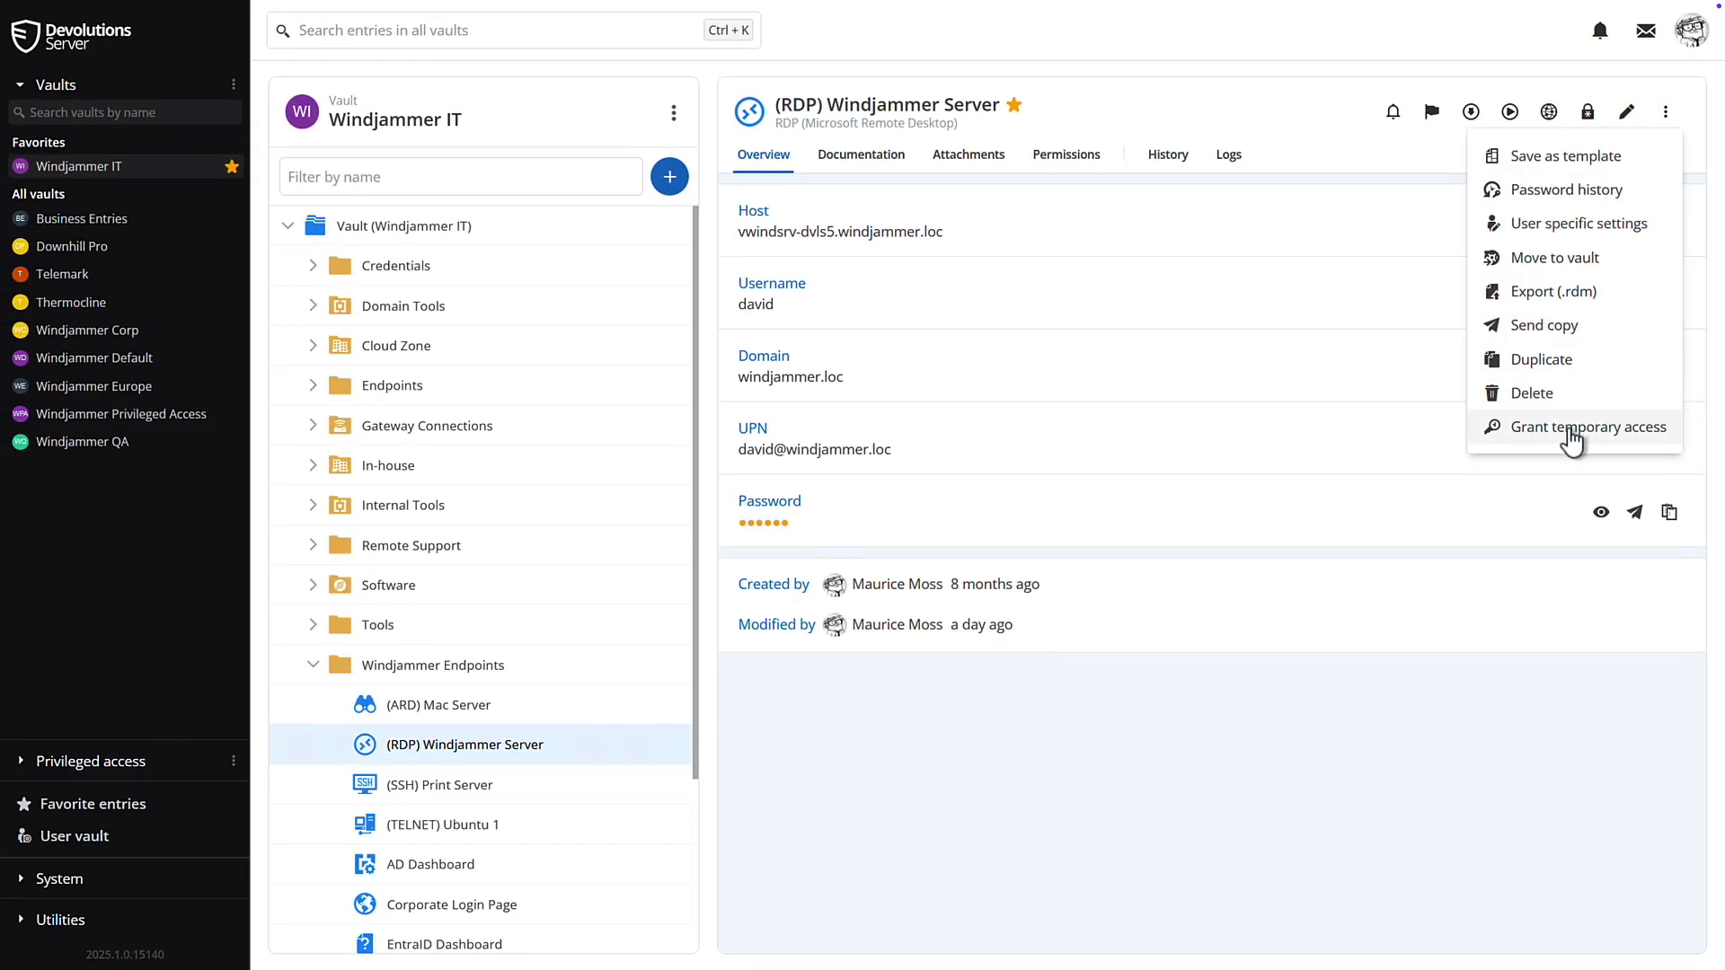
# Grant a user temporary access to (RDP) Windjammer Server on 01/17/2025, 04:08 PM to 07:38 PM
pyautogui.click(1570, 430)
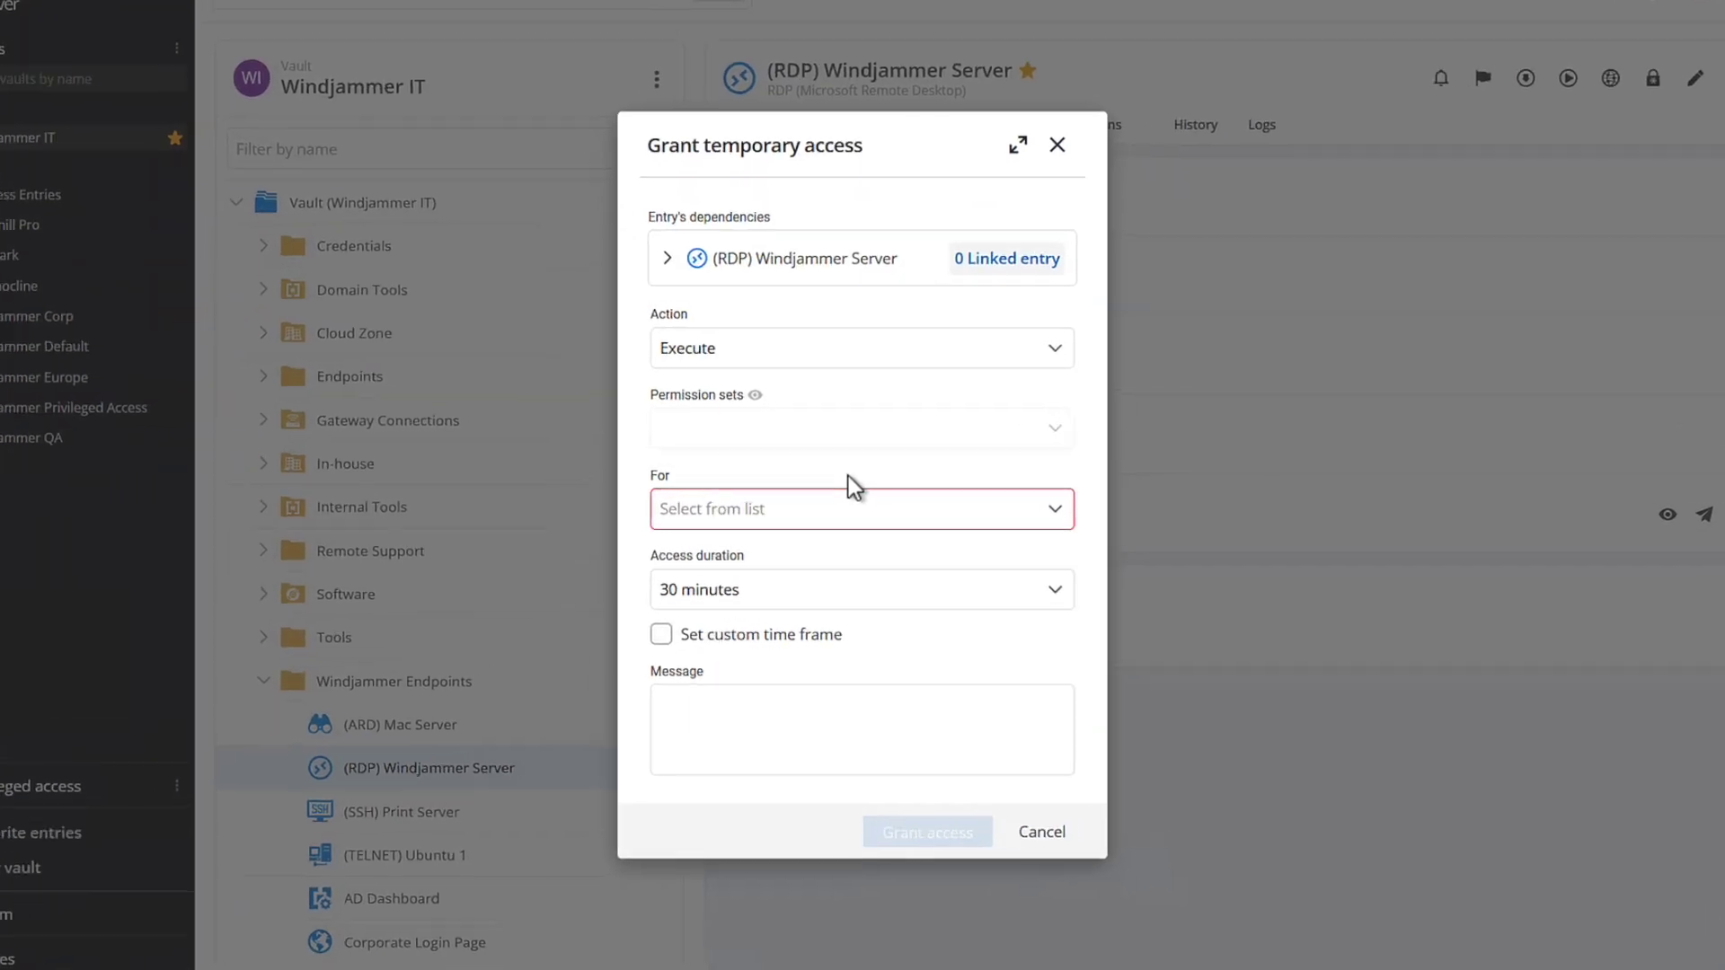
pyautogui.click(788, 510)
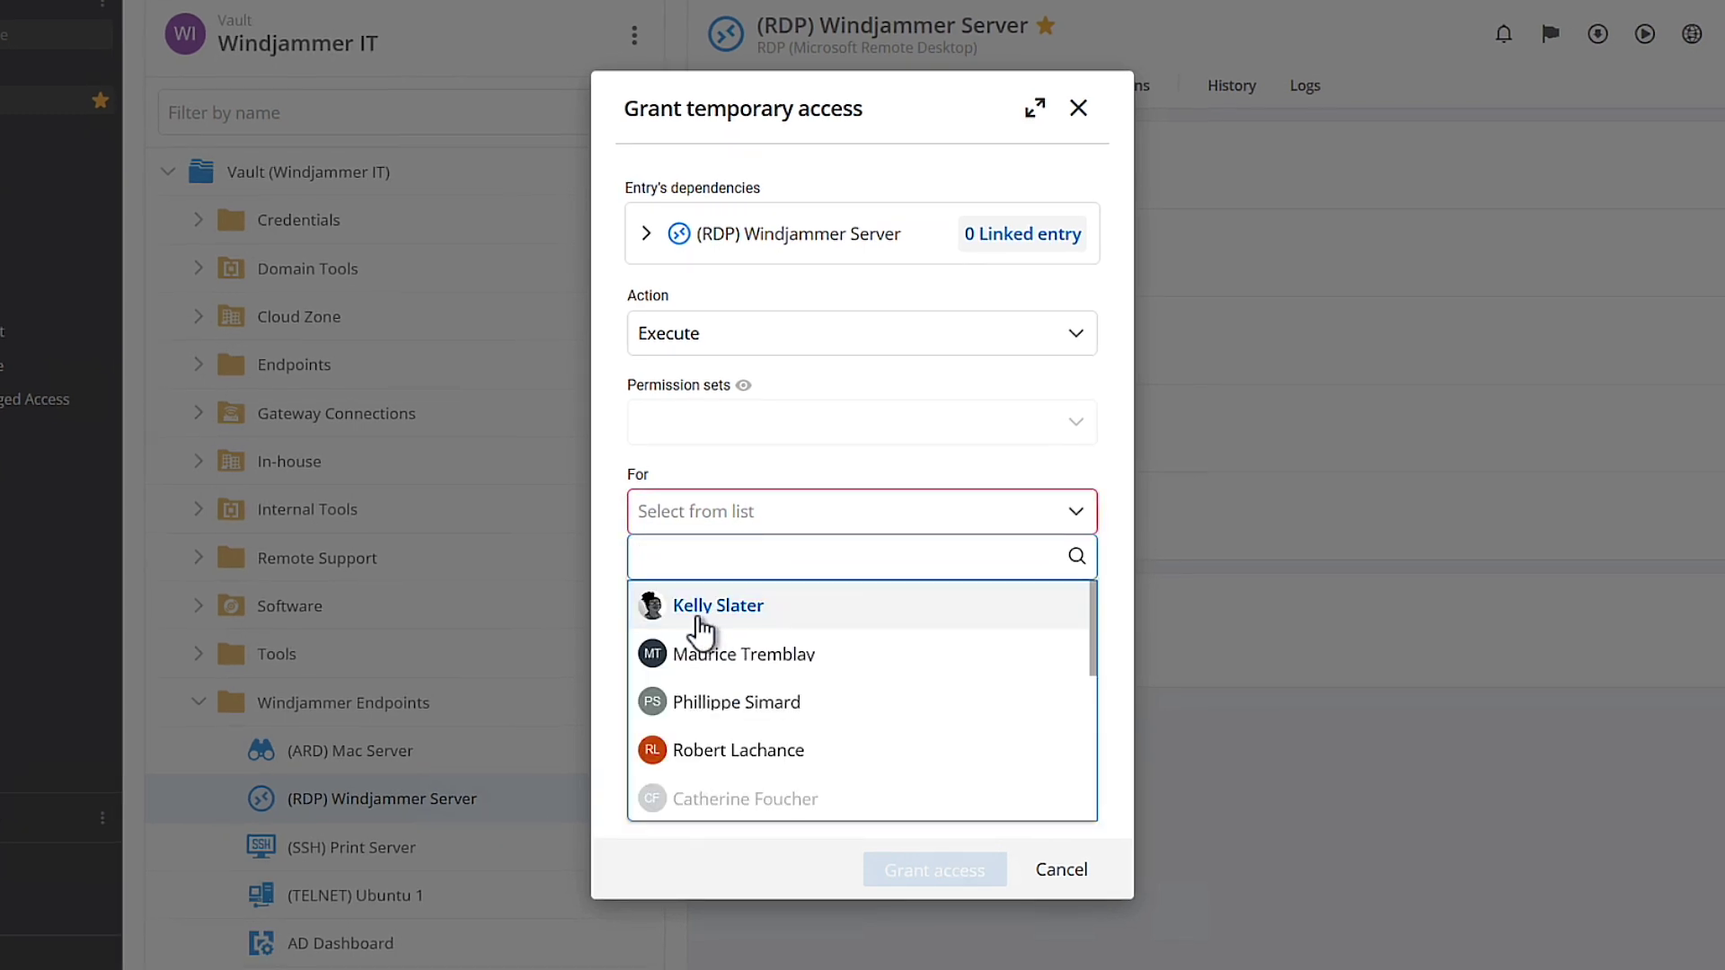
pyautogui.click(702, 627)
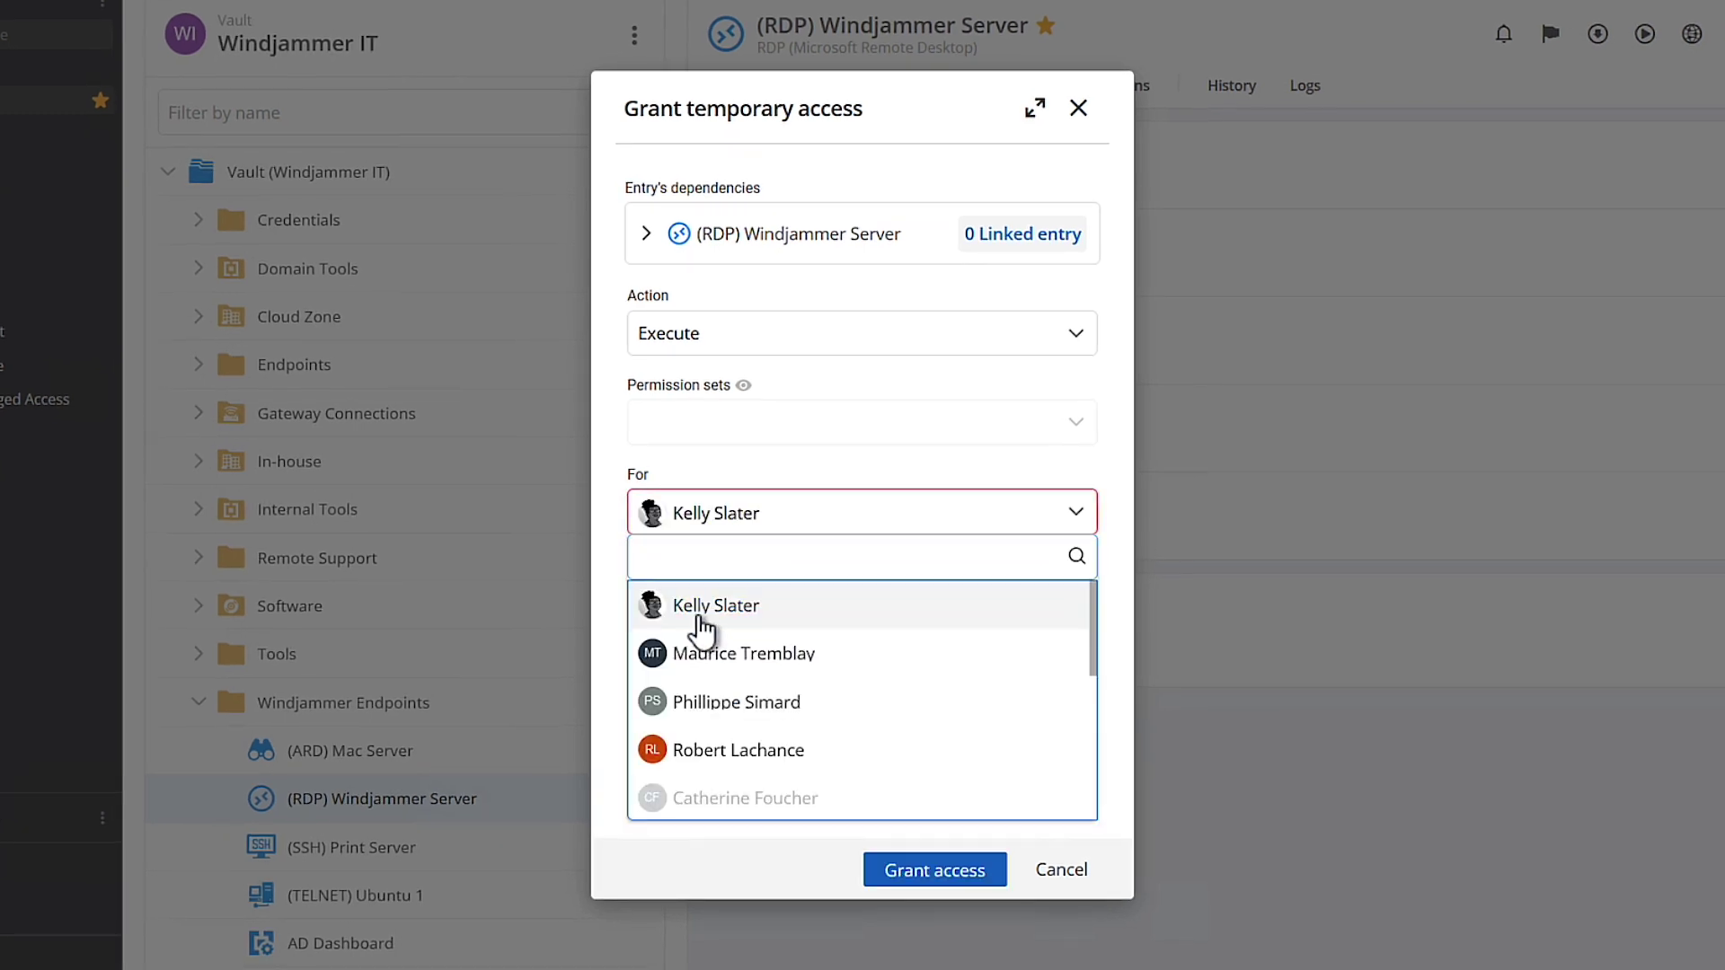
pyautogui.click(638, 651)
pyautogui.click(839, 601)
pyautogui.click(847, 798)
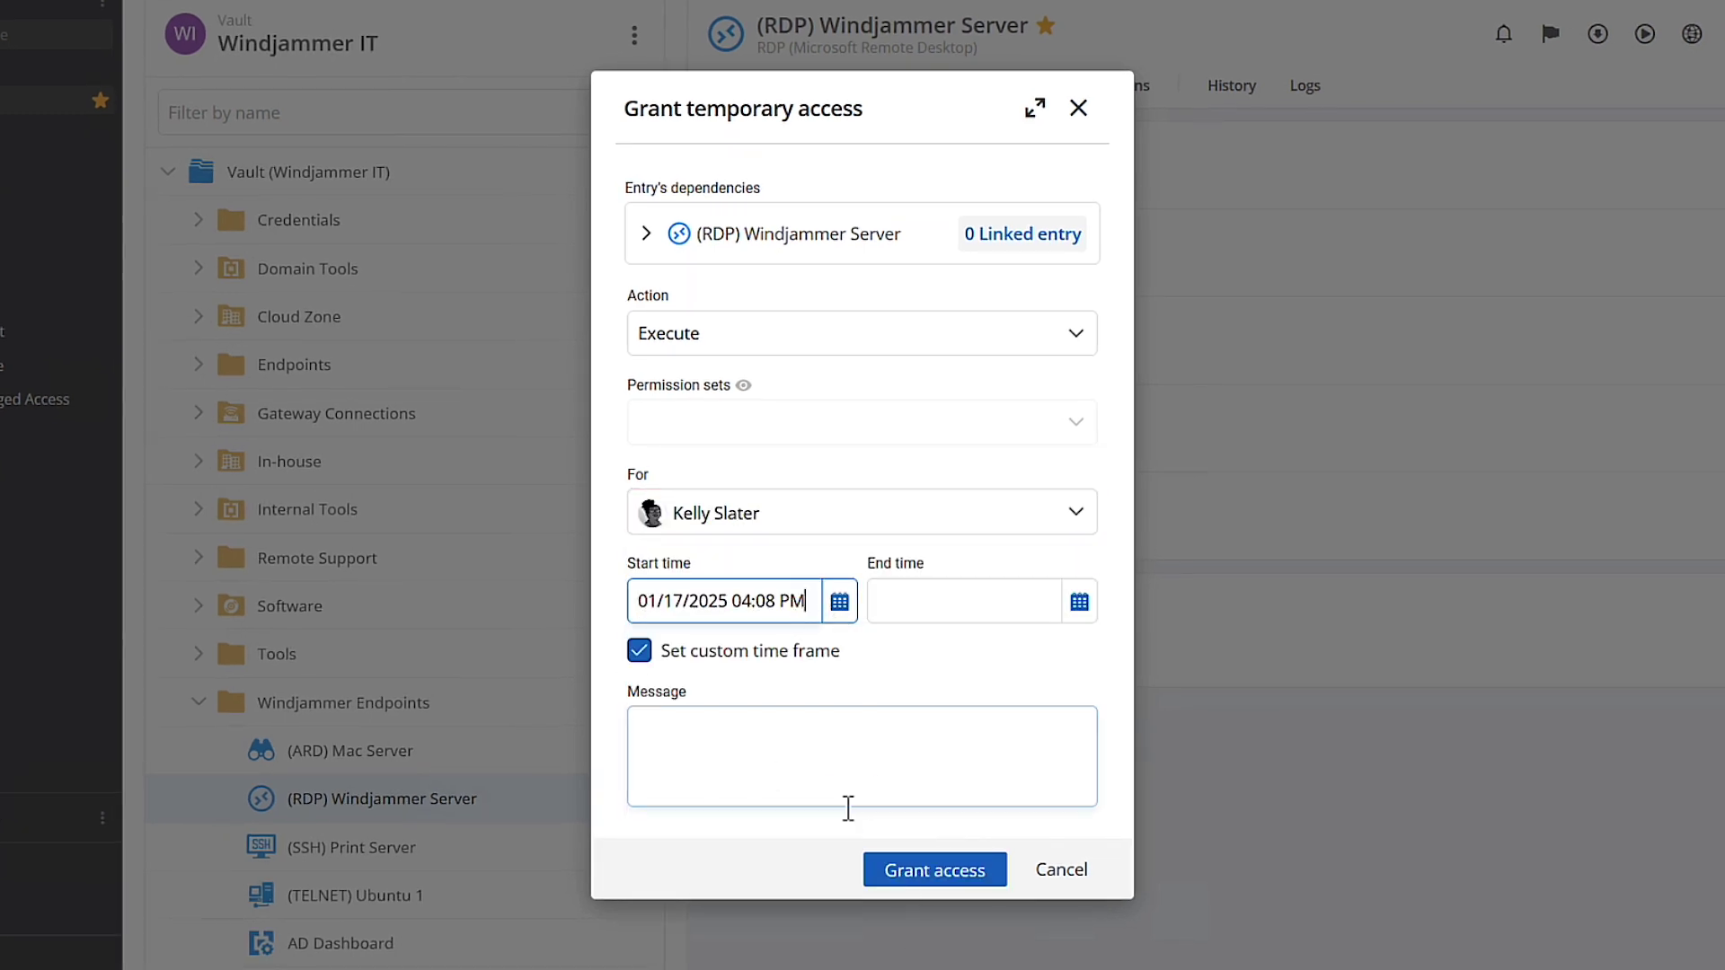
pyautogui.click(1078, 601)
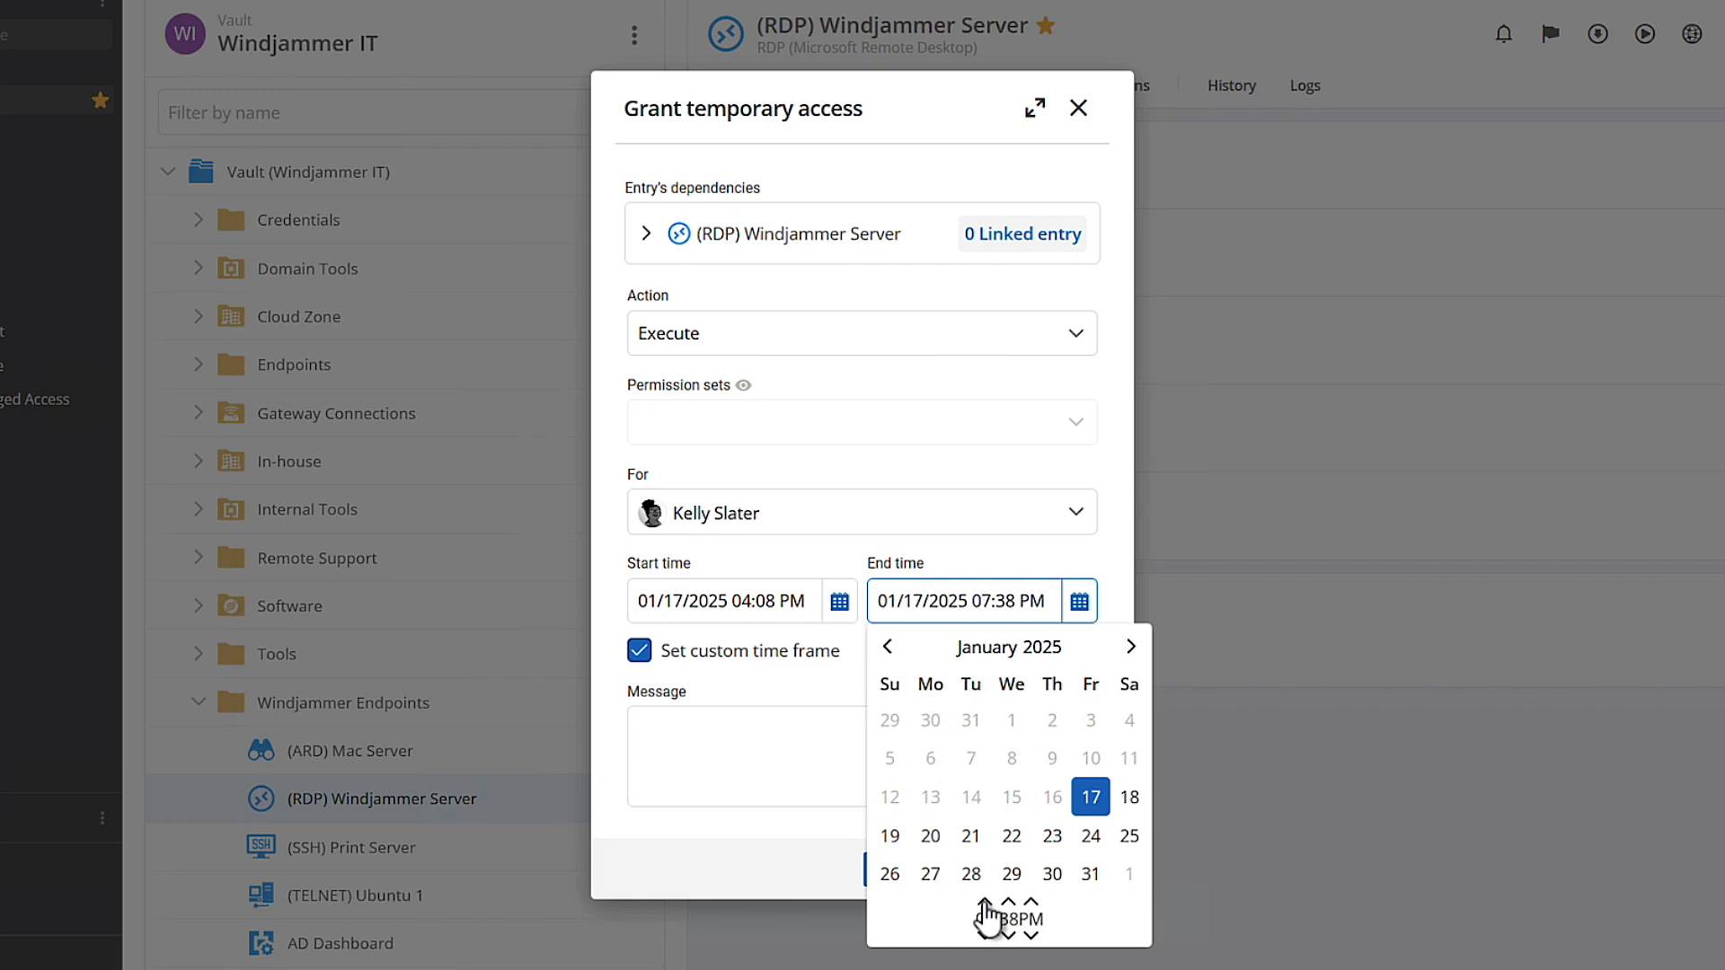
pyautogui.click(1113, 618)
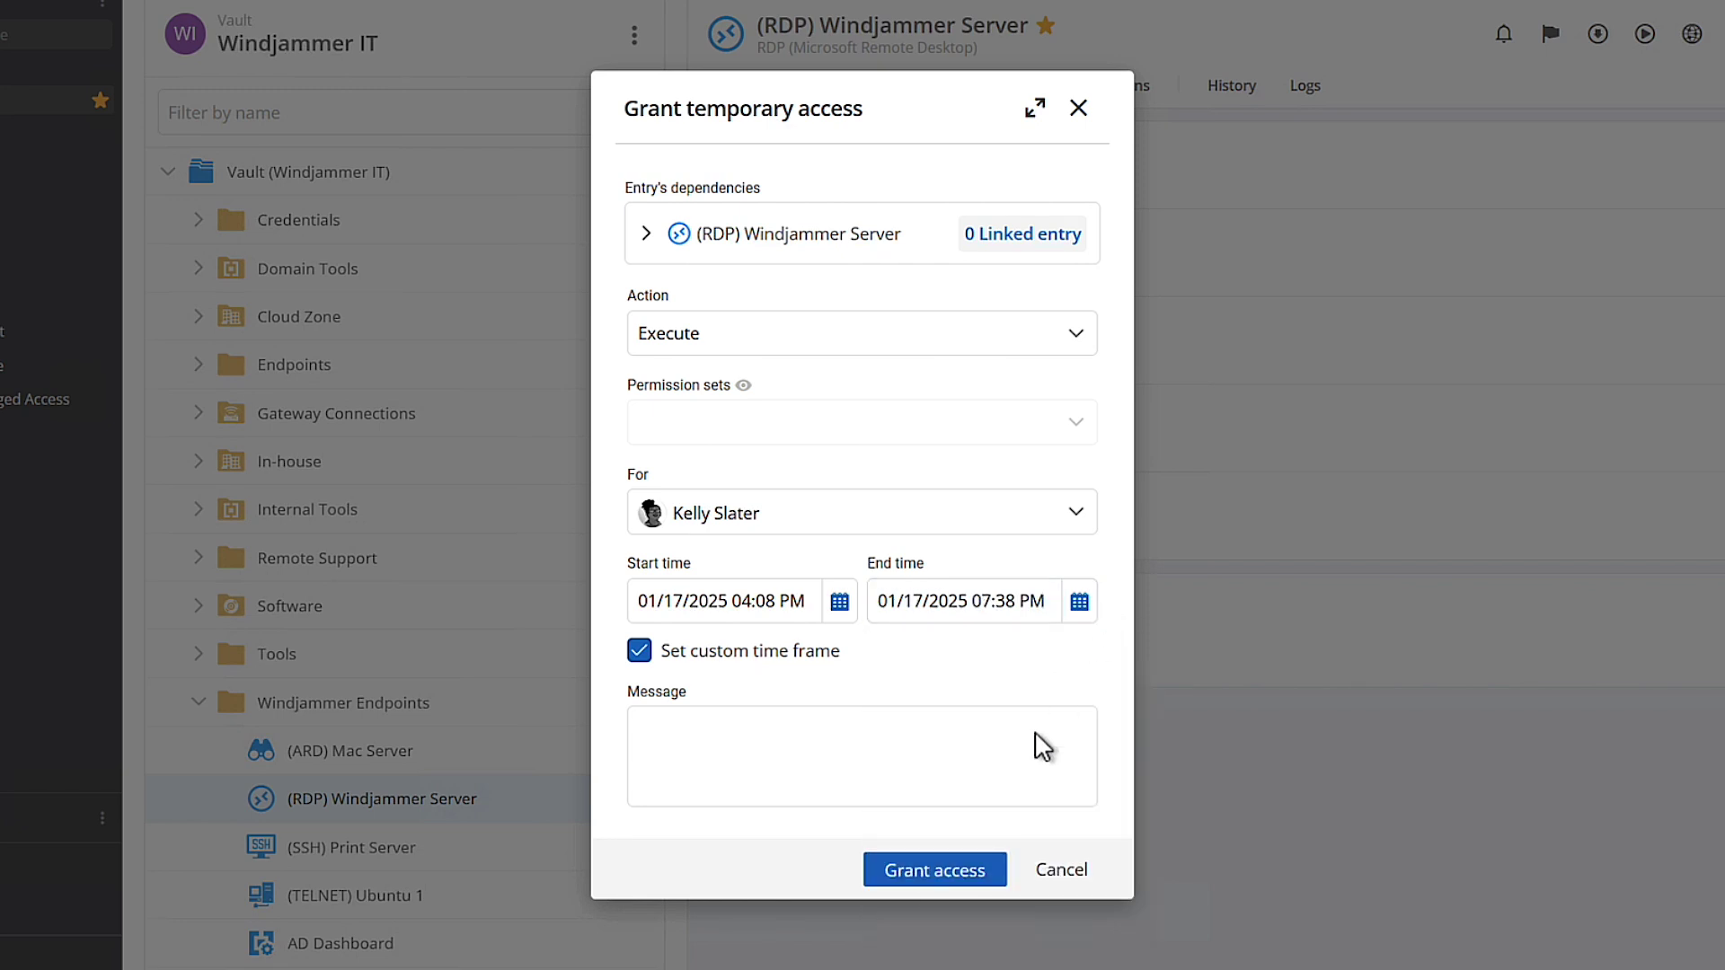
pyautogui.click(929, 884)
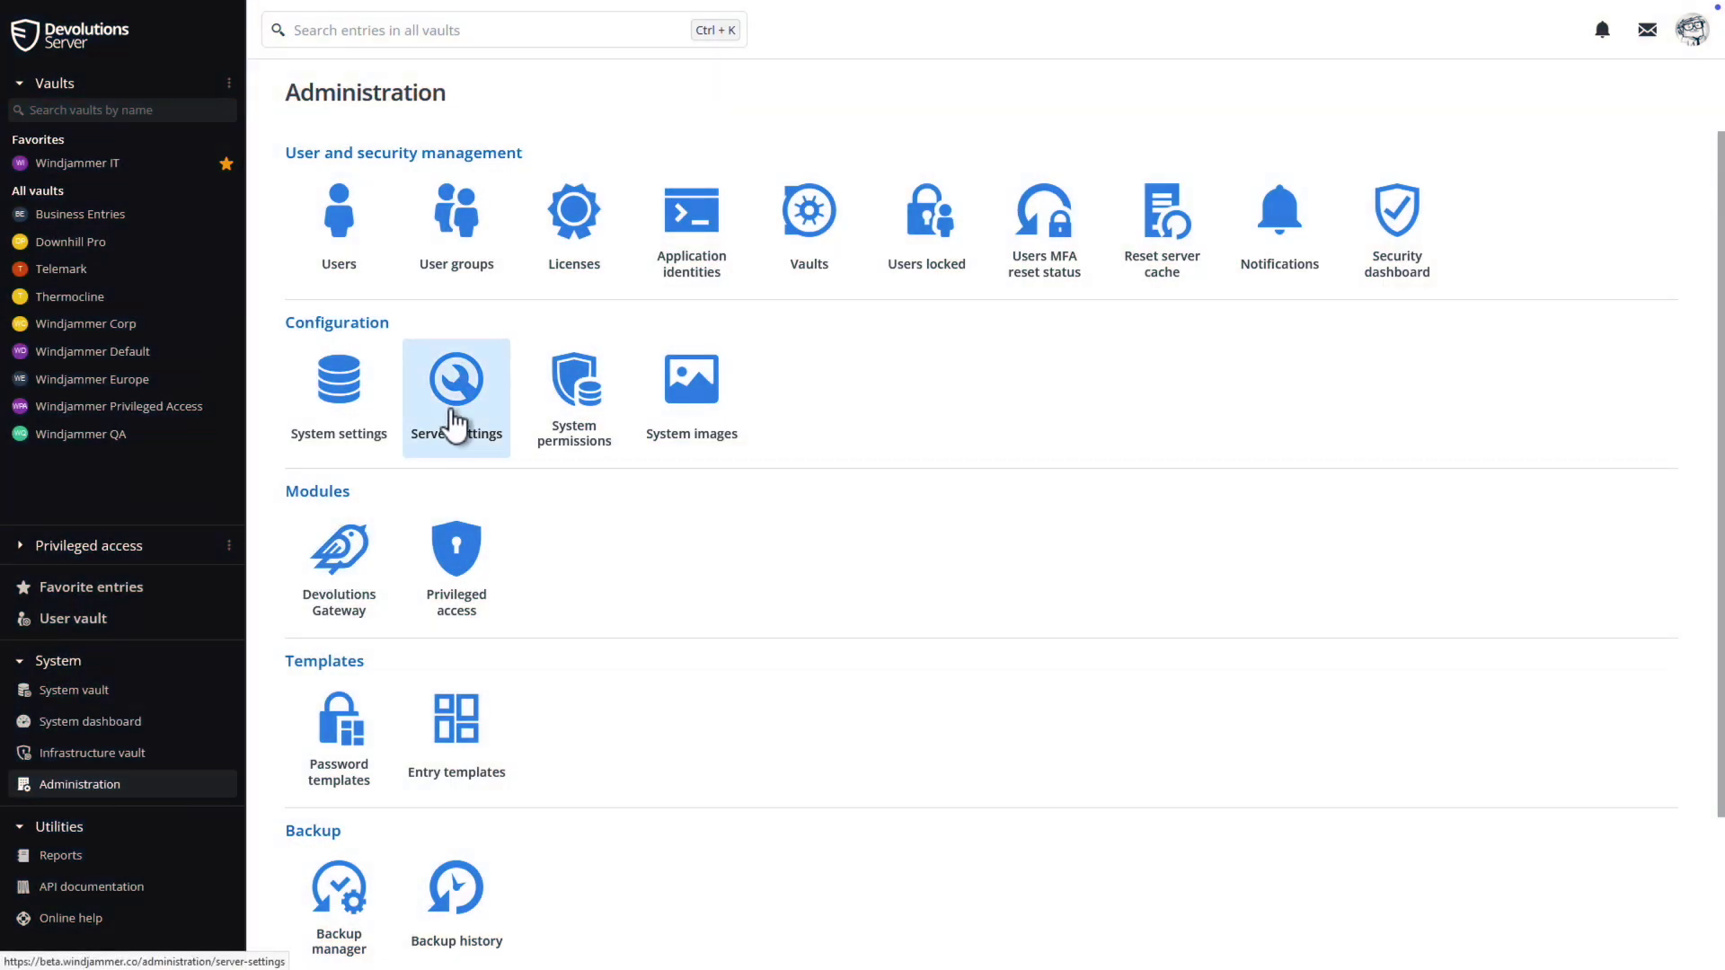
pyautogui.click(455, 422)
pyautogui.click(461, 230)
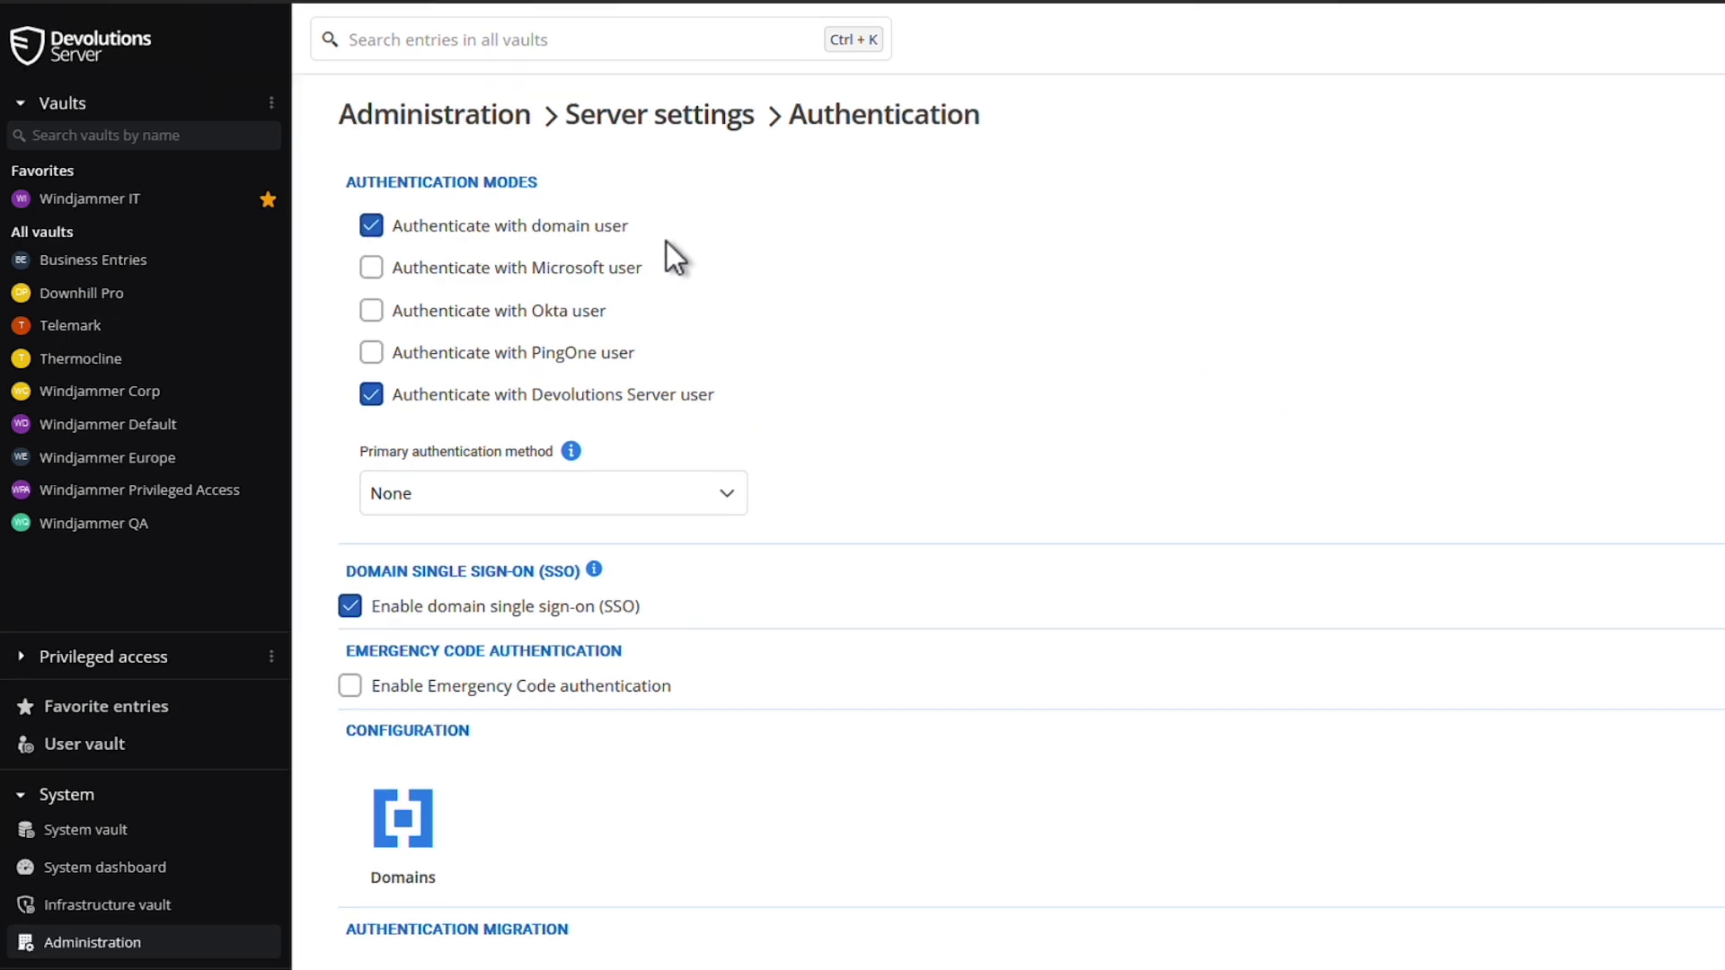
pyautogui.click(591, 121)
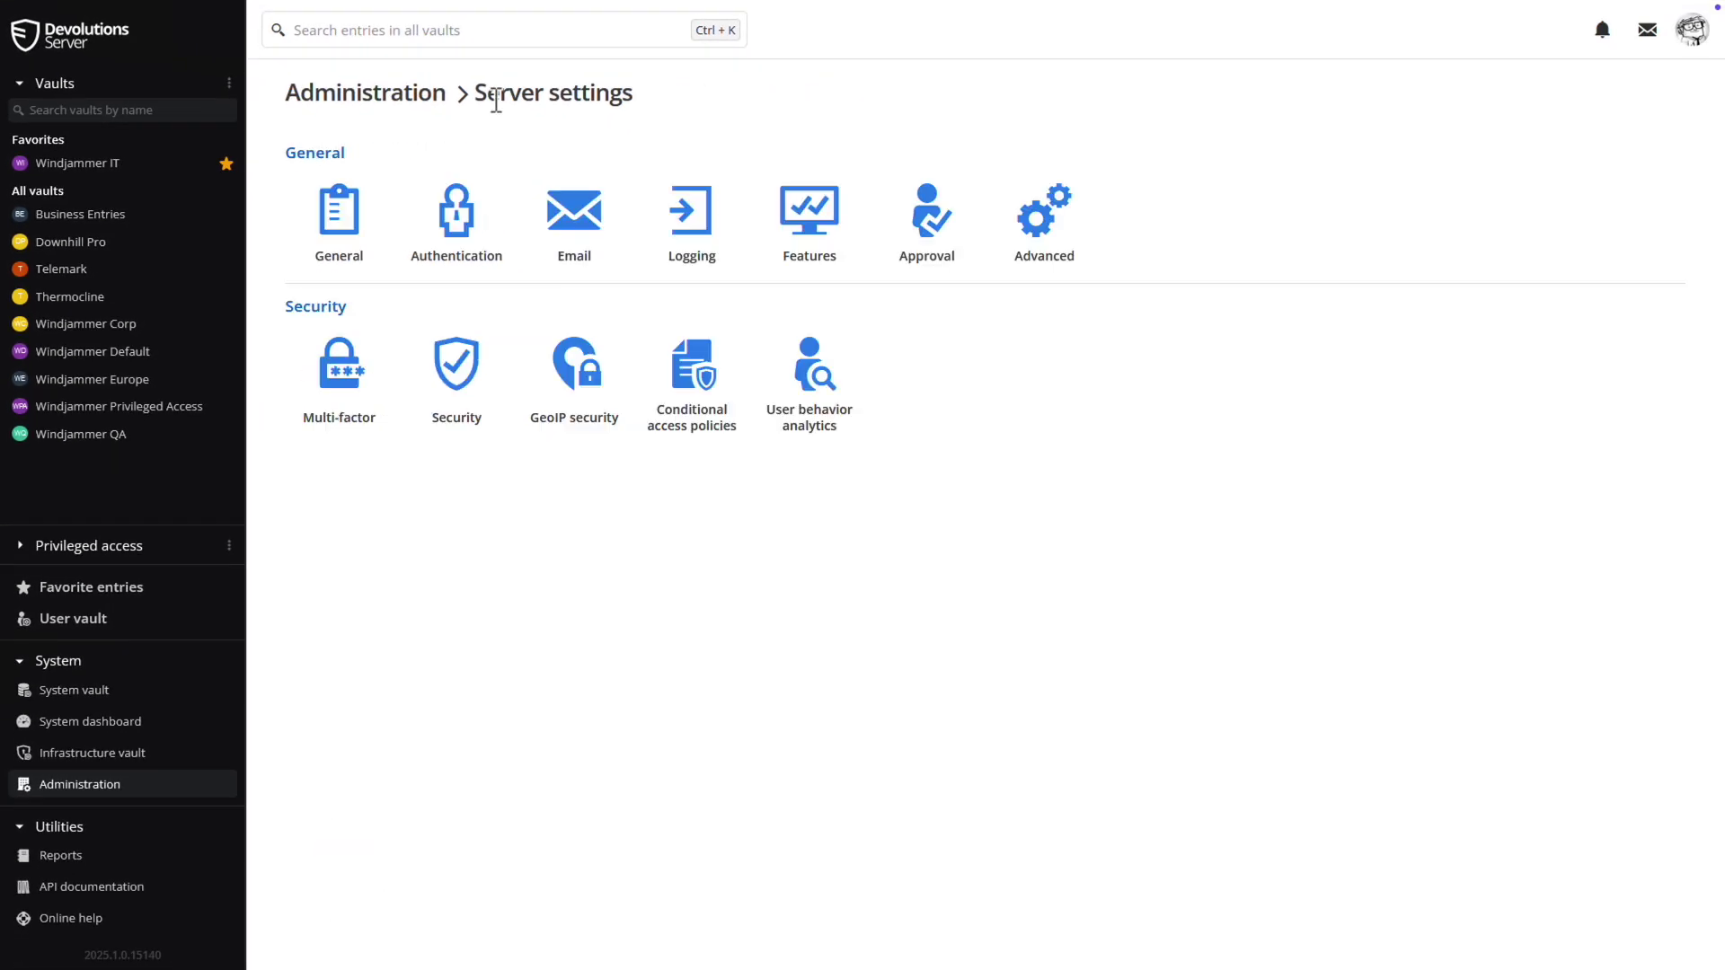
pyautogui.click(329, 397)
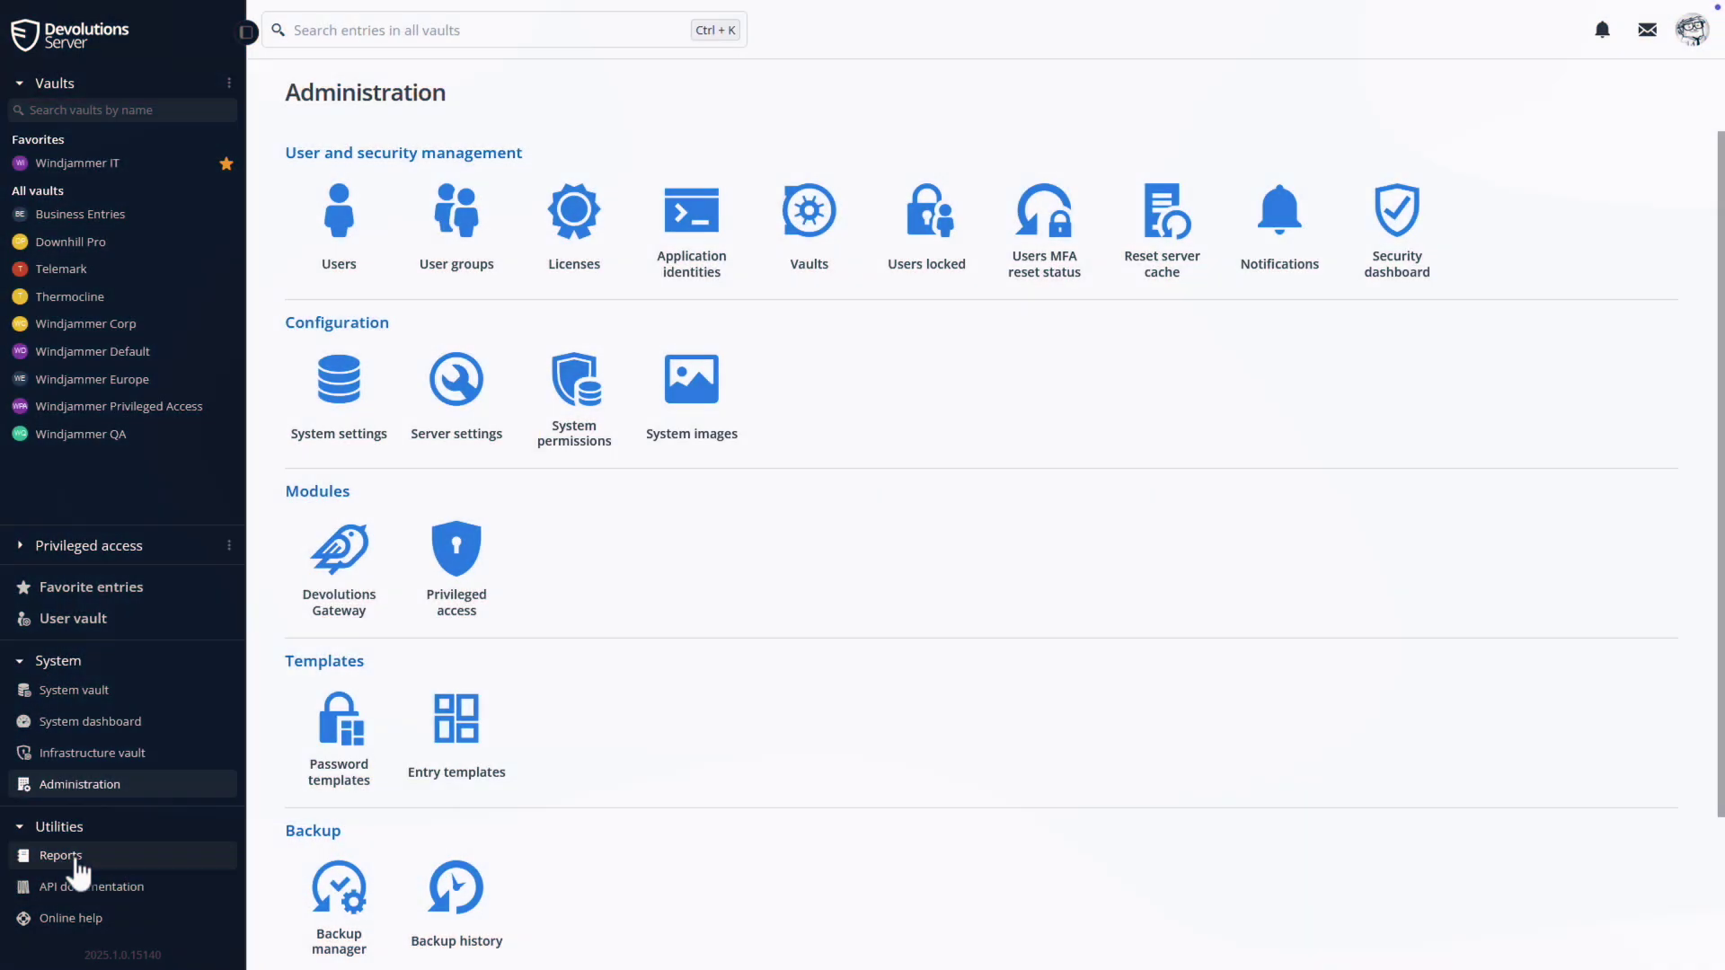
# Open the Activity logs report and expand, then collapse, the first log entry
pyautogui.click(77, 859)
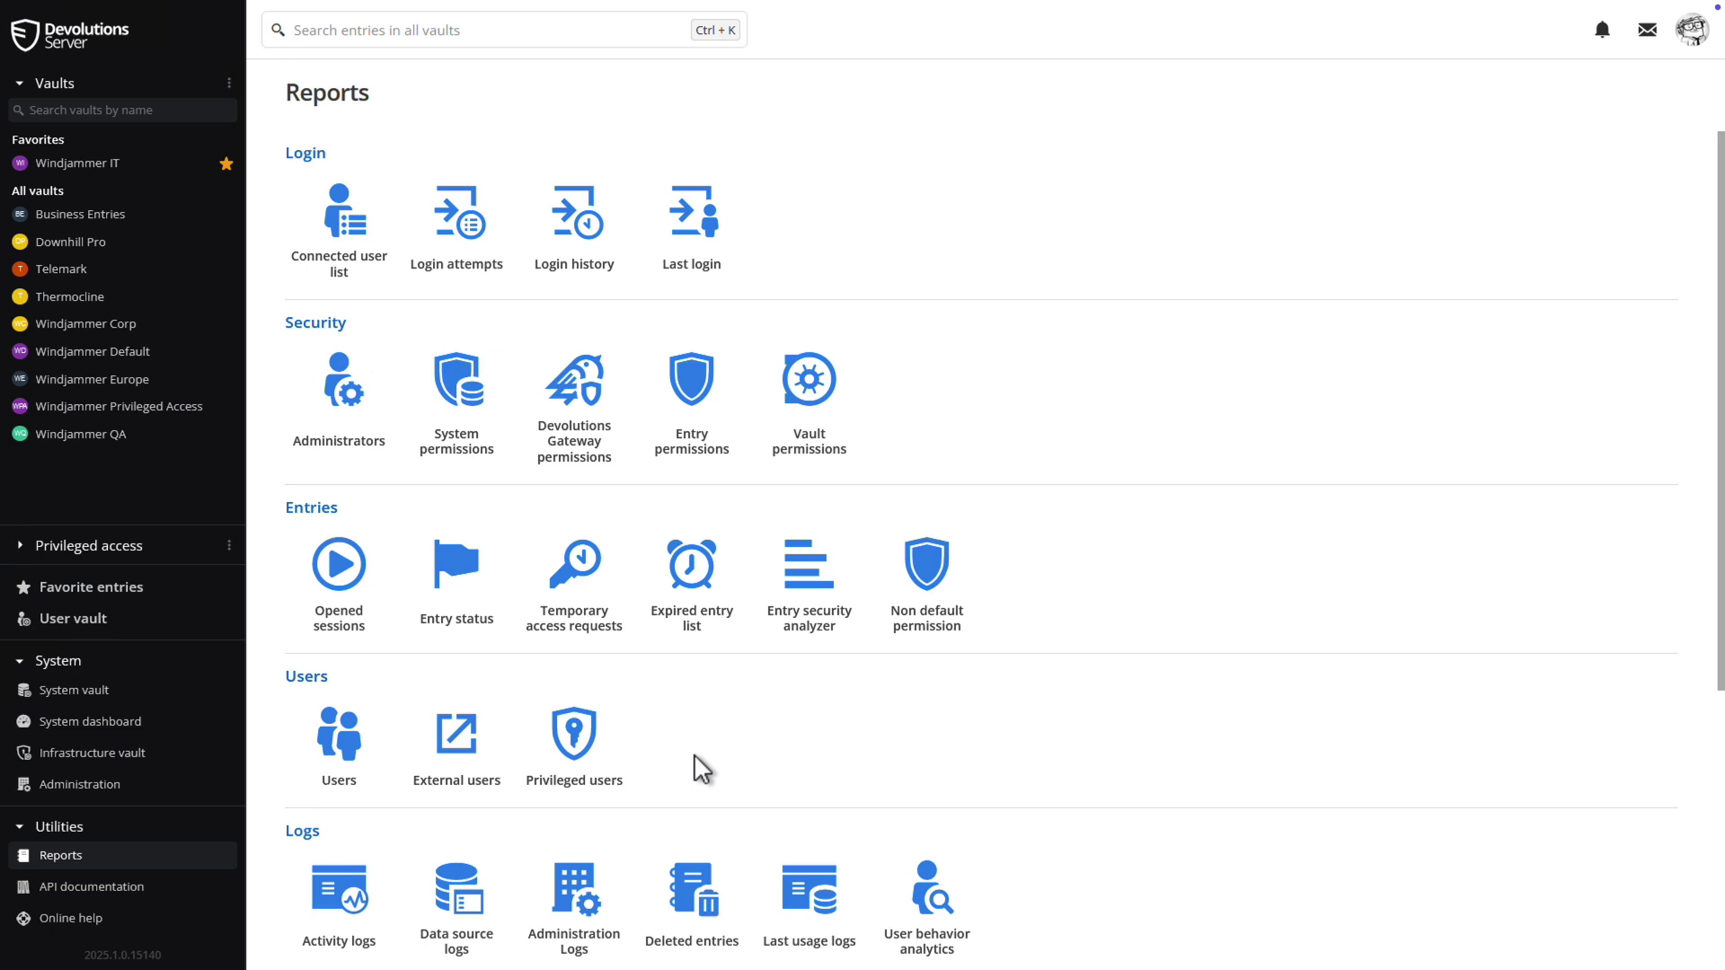
pyautogui.scroll(-4, 701, 769)
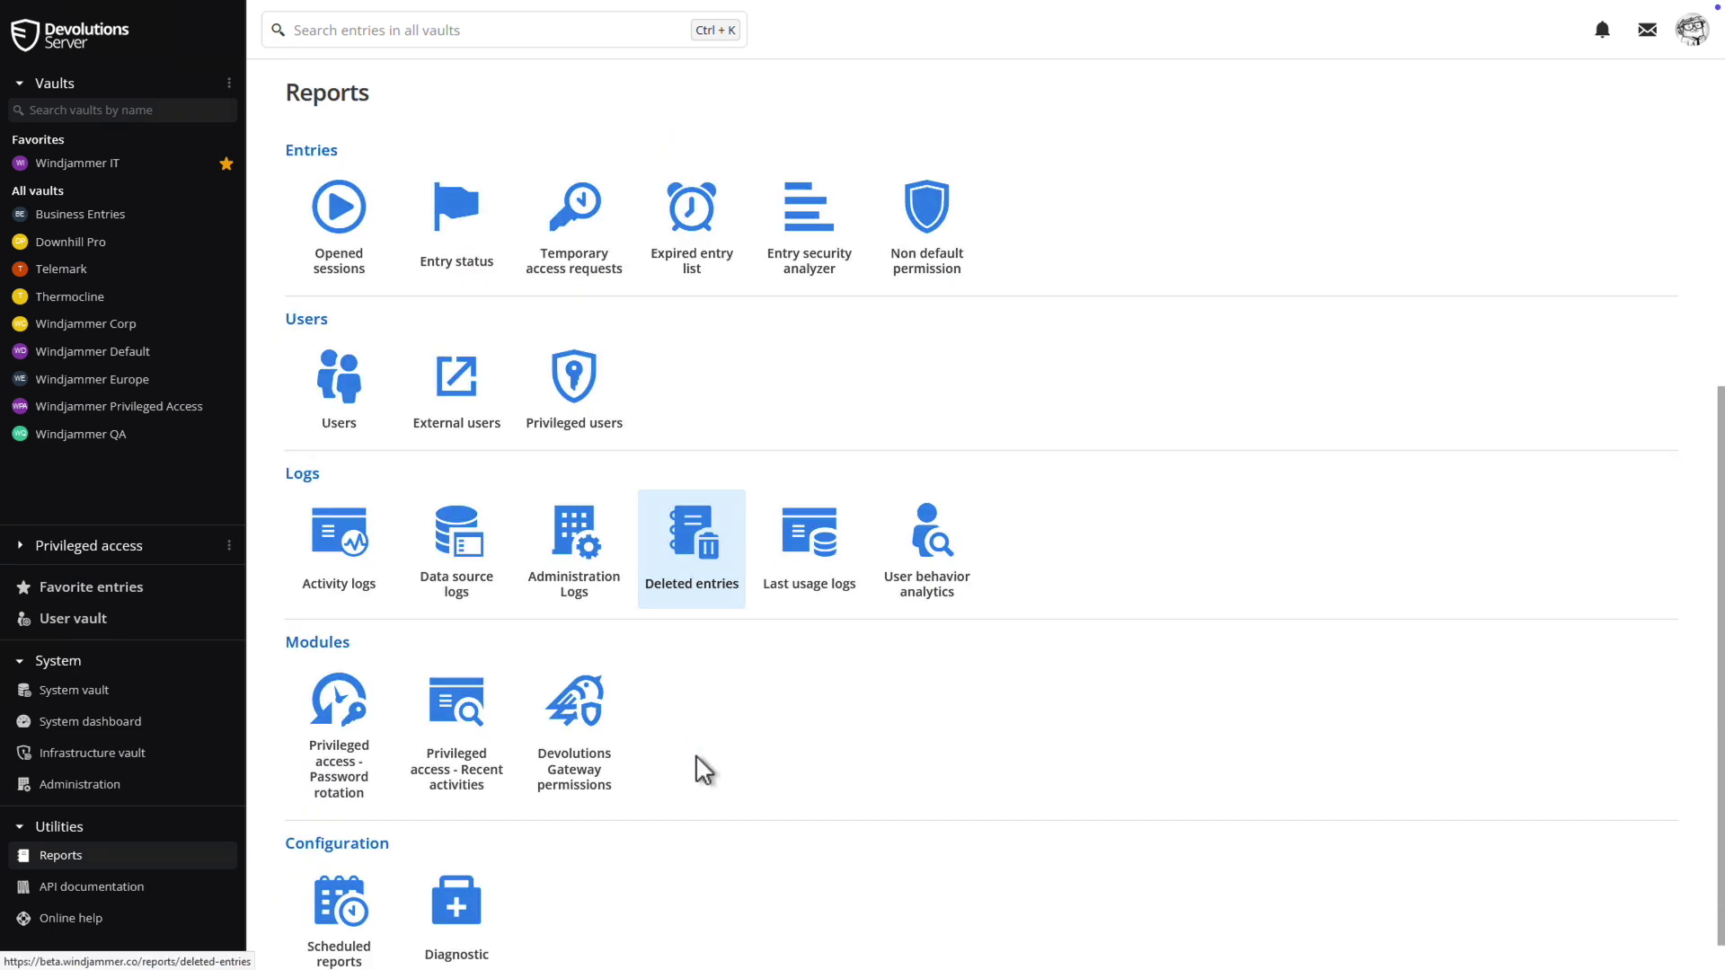
pyautogui.click(355, 572)
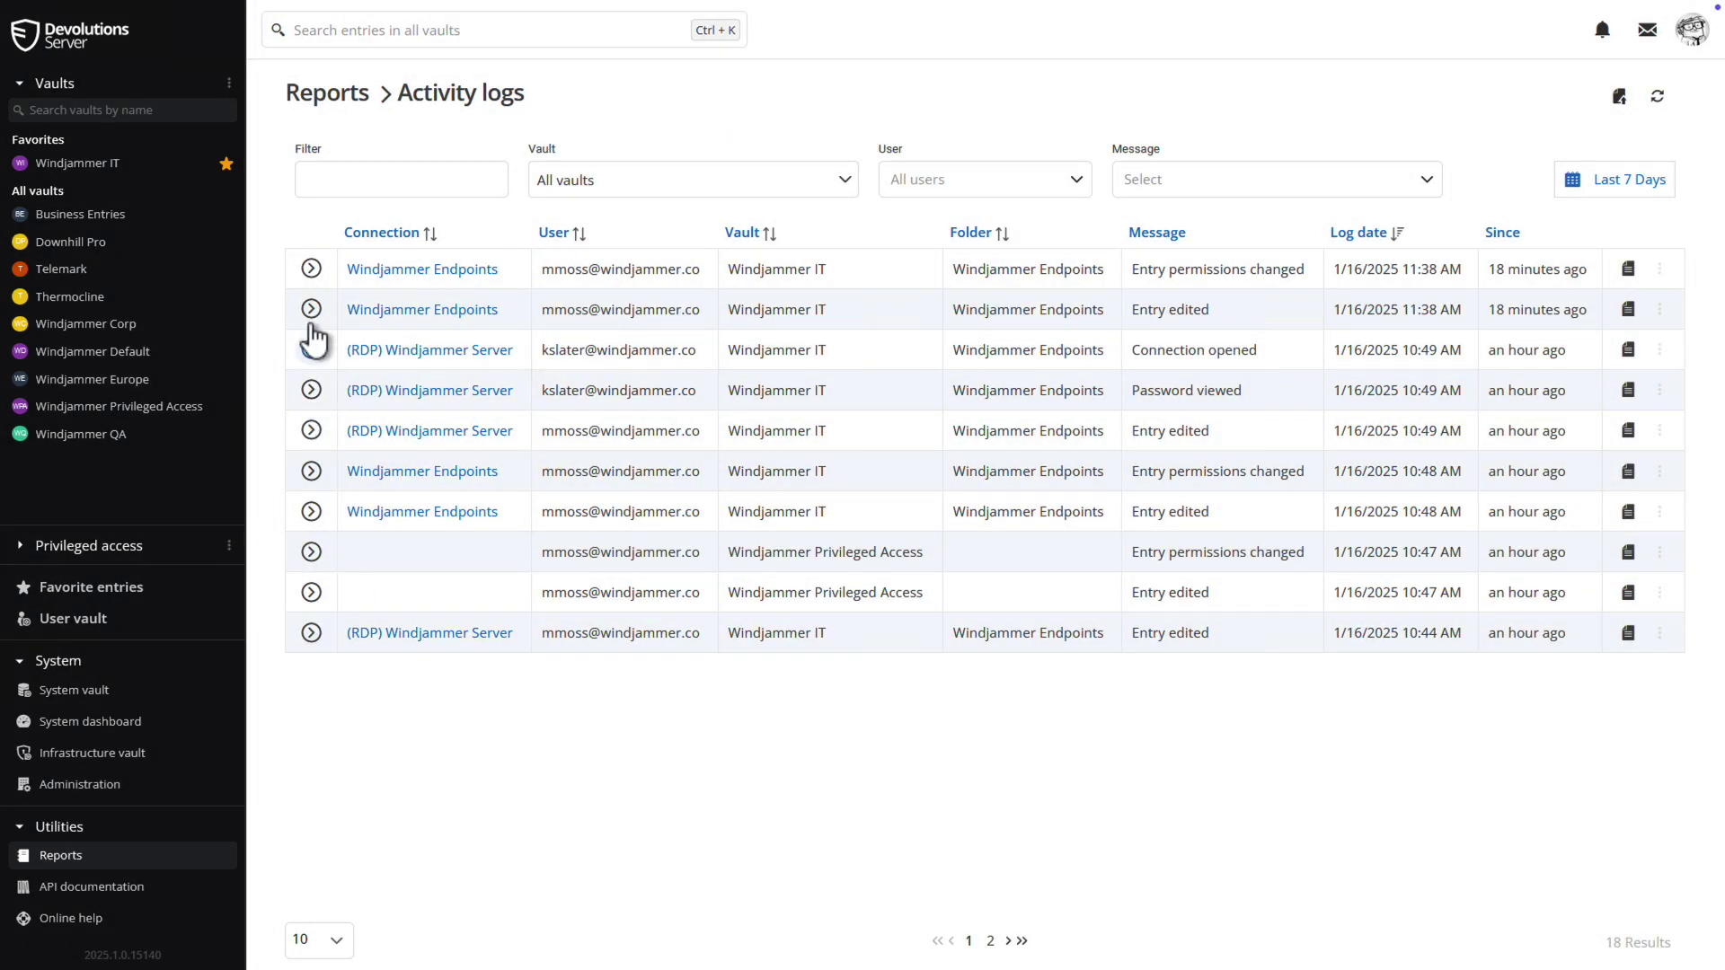
pyautogui.click(310, 269)
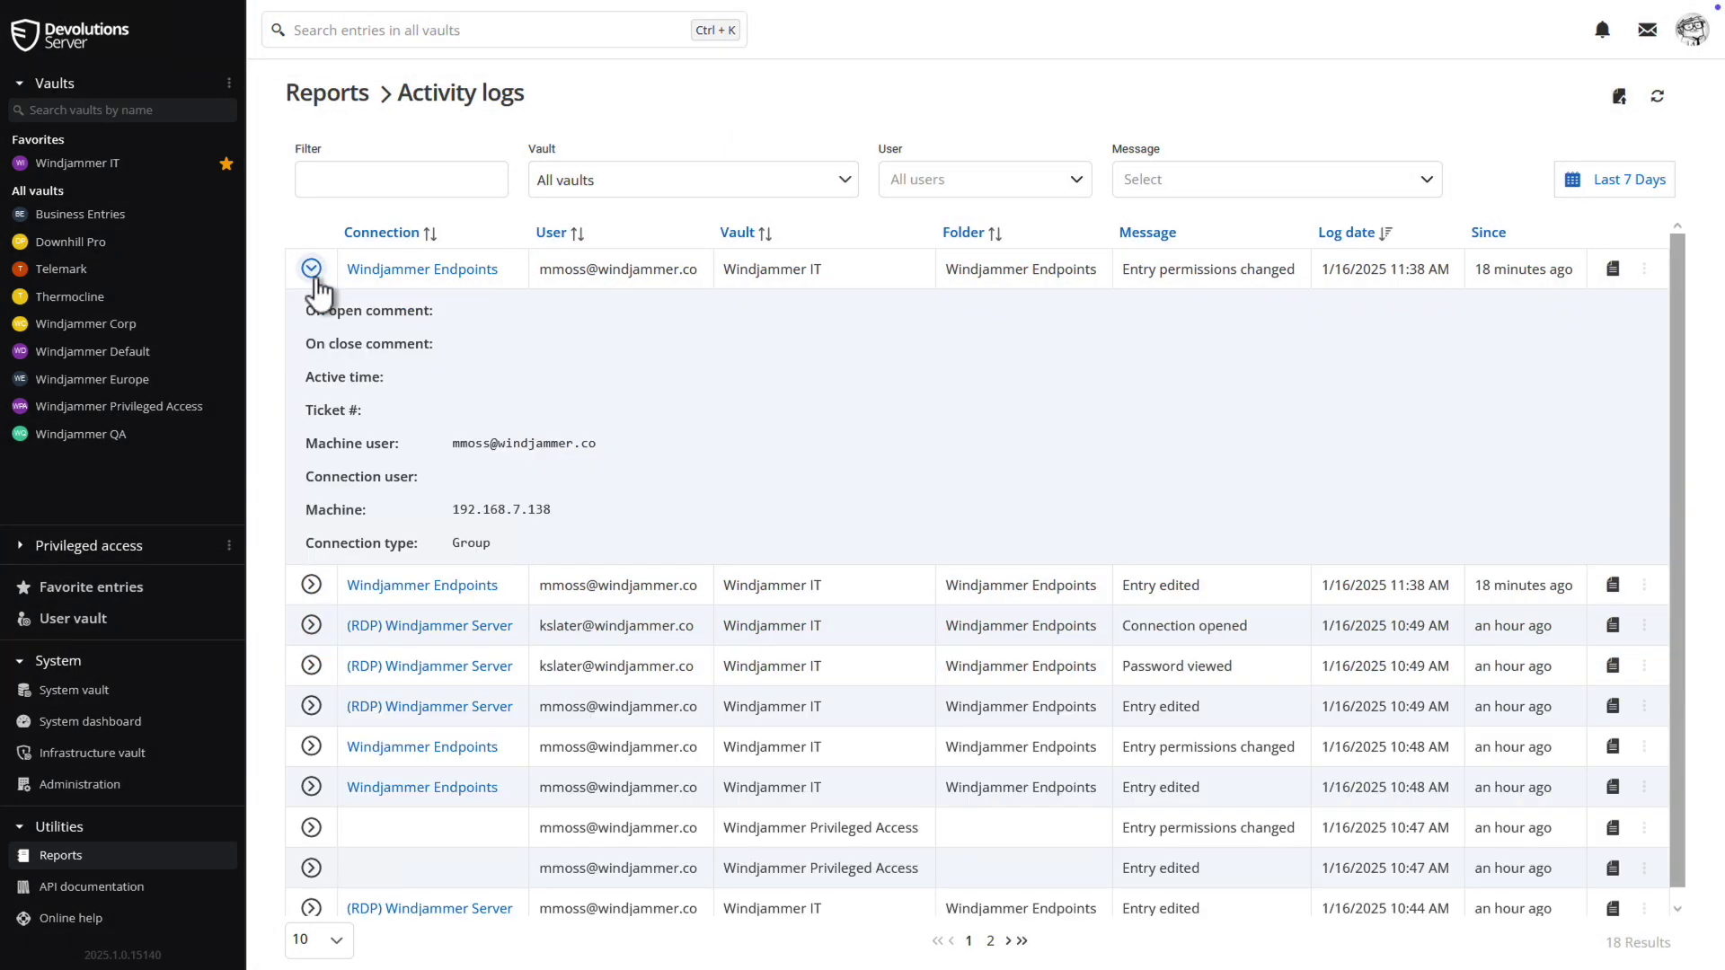
pyautogui.click(311, 269)
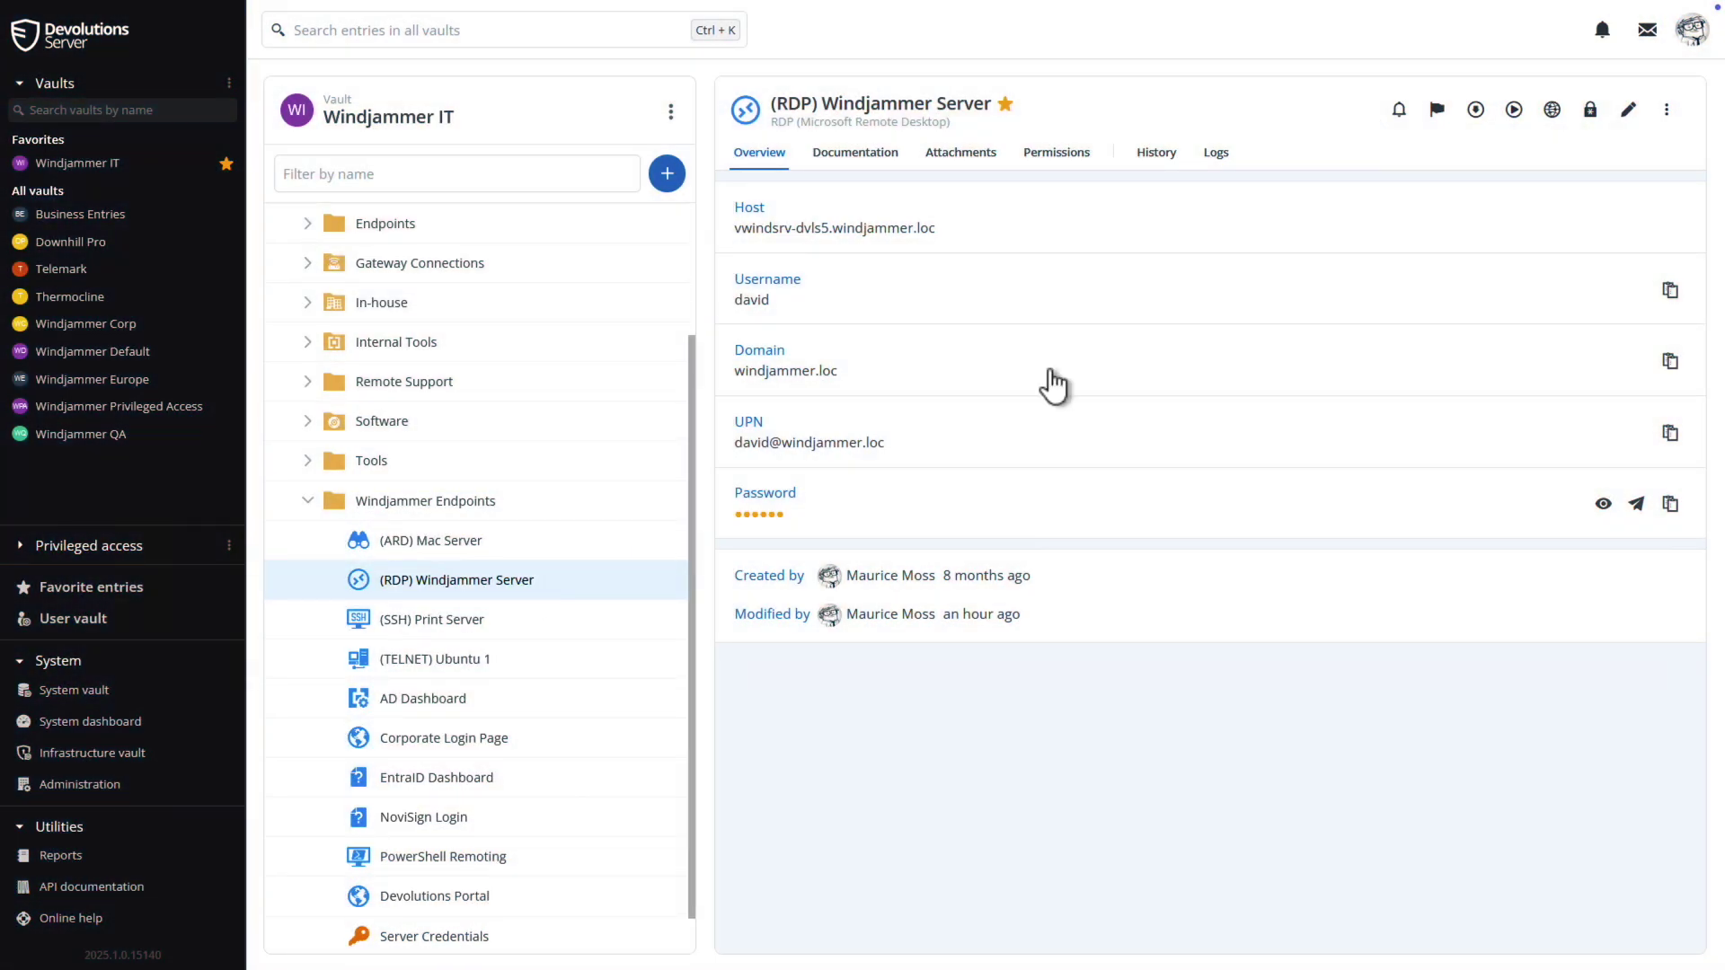
# Run the Windjammer Server session in the browser, terminate it, then relaunch it in Remote Desktop Manager
pyautogui.click(1548, 113)
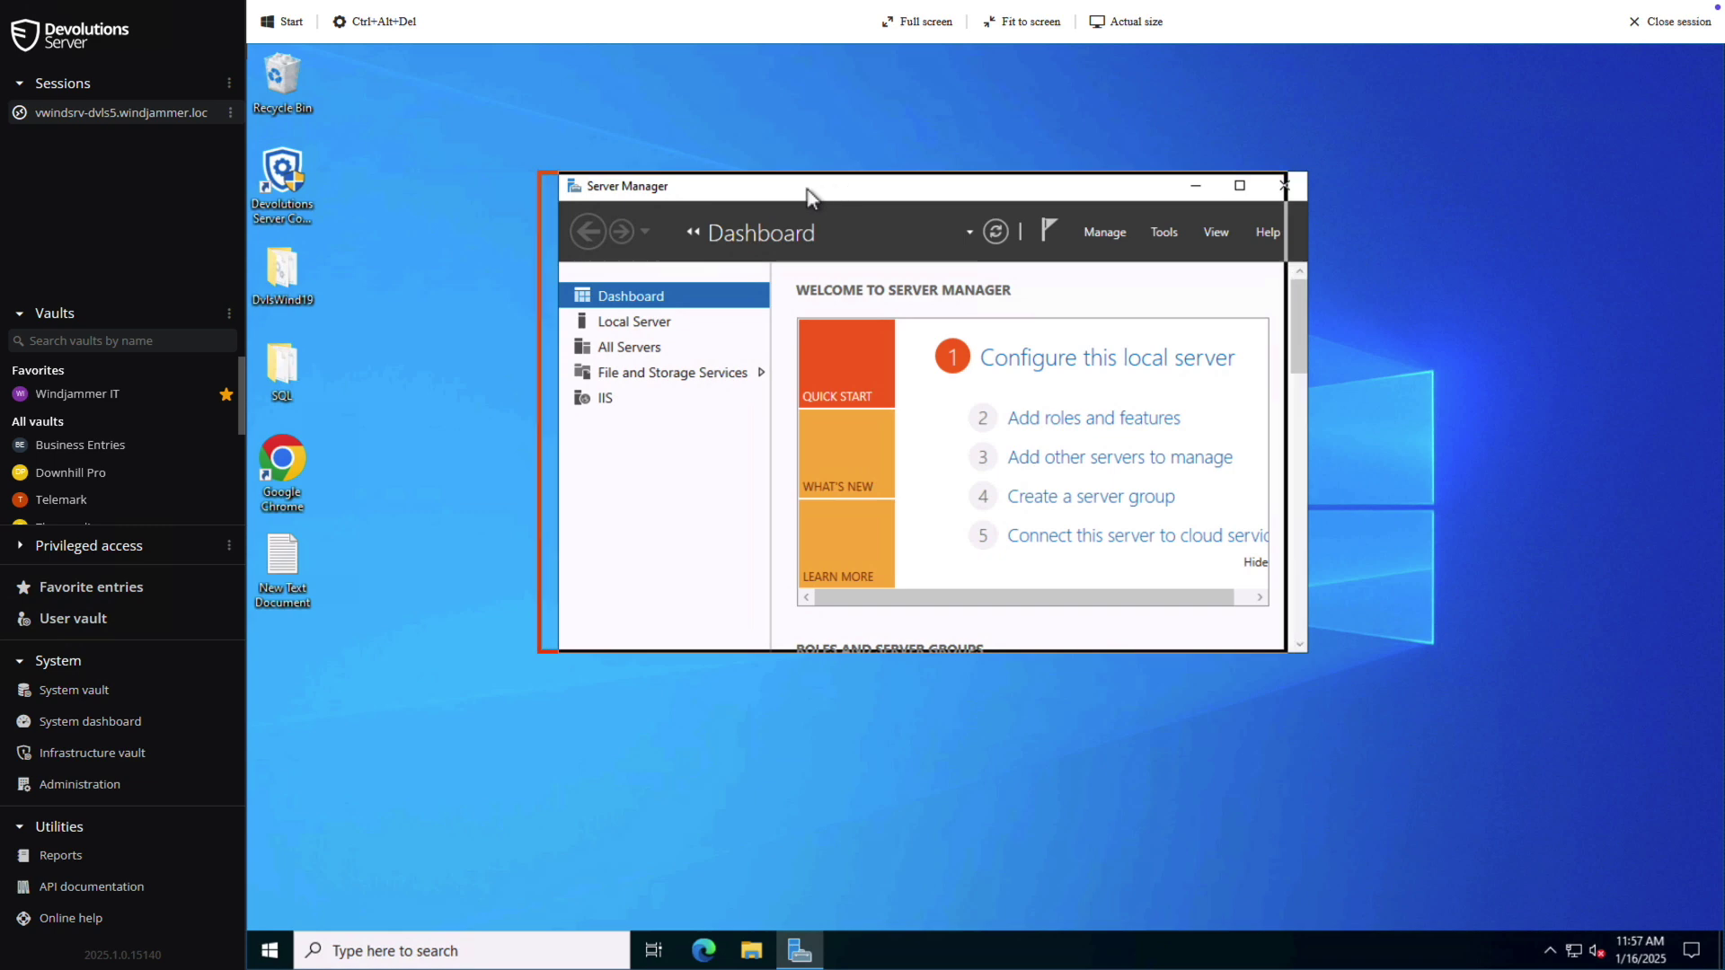
pyautogui.moveTo(810, 196); pyautogui.dragTo(774, 192)
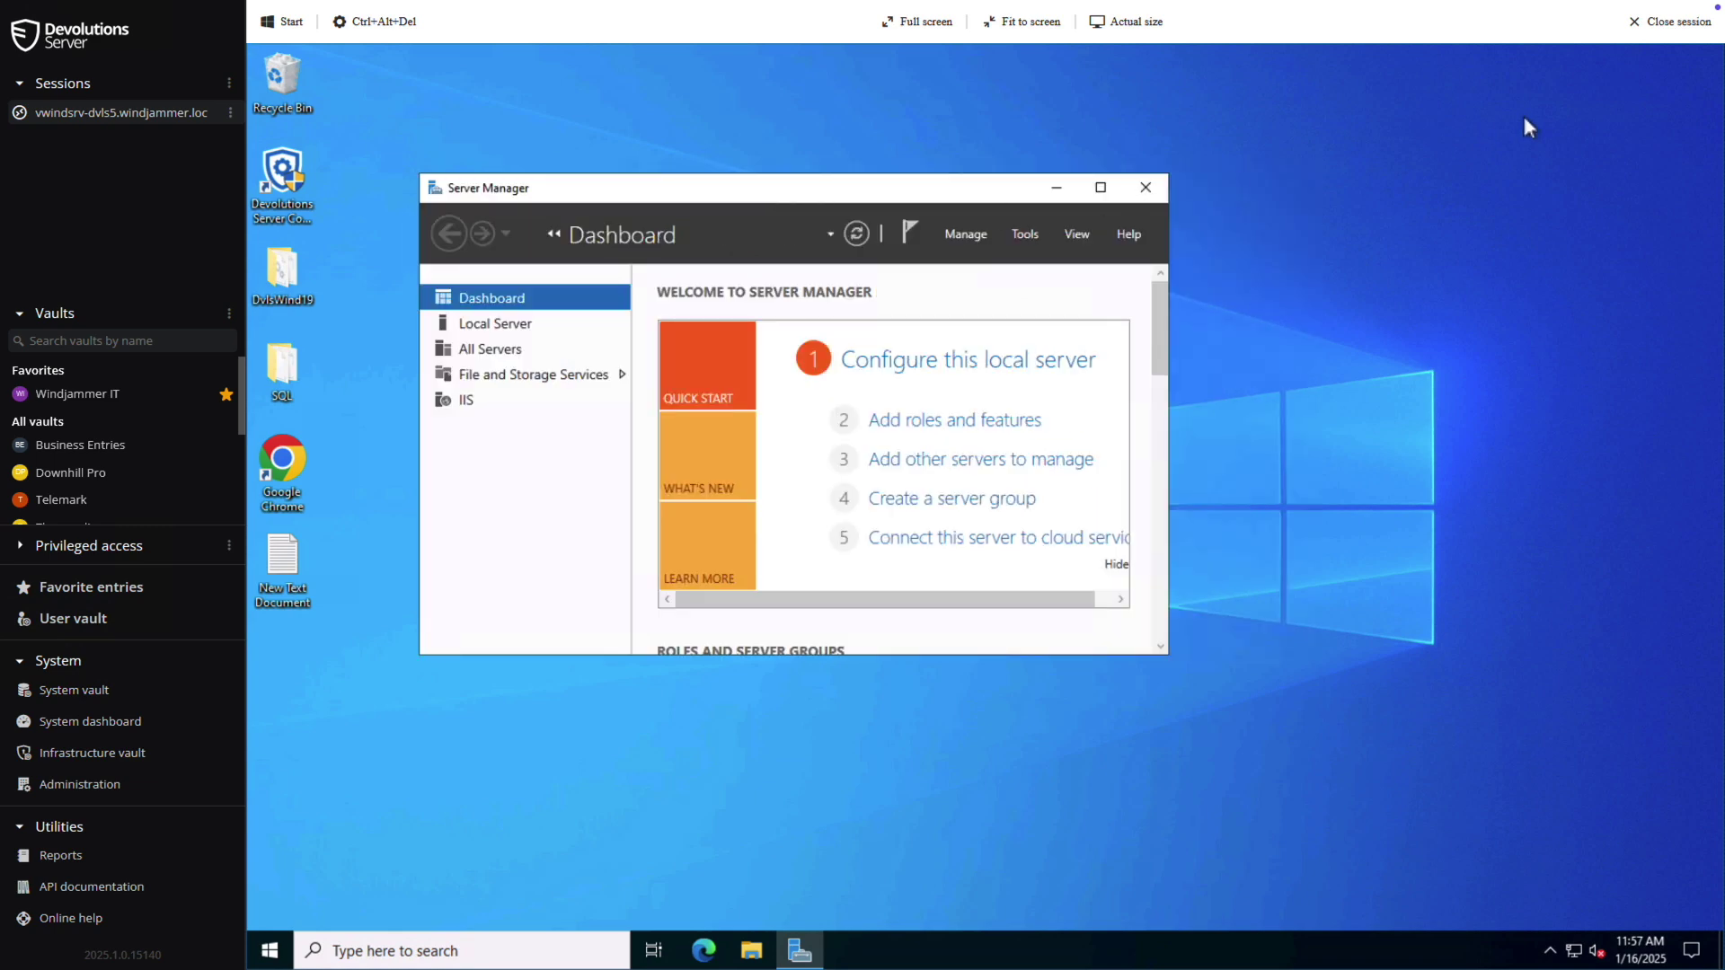
pyautogui.click(1663, 23)
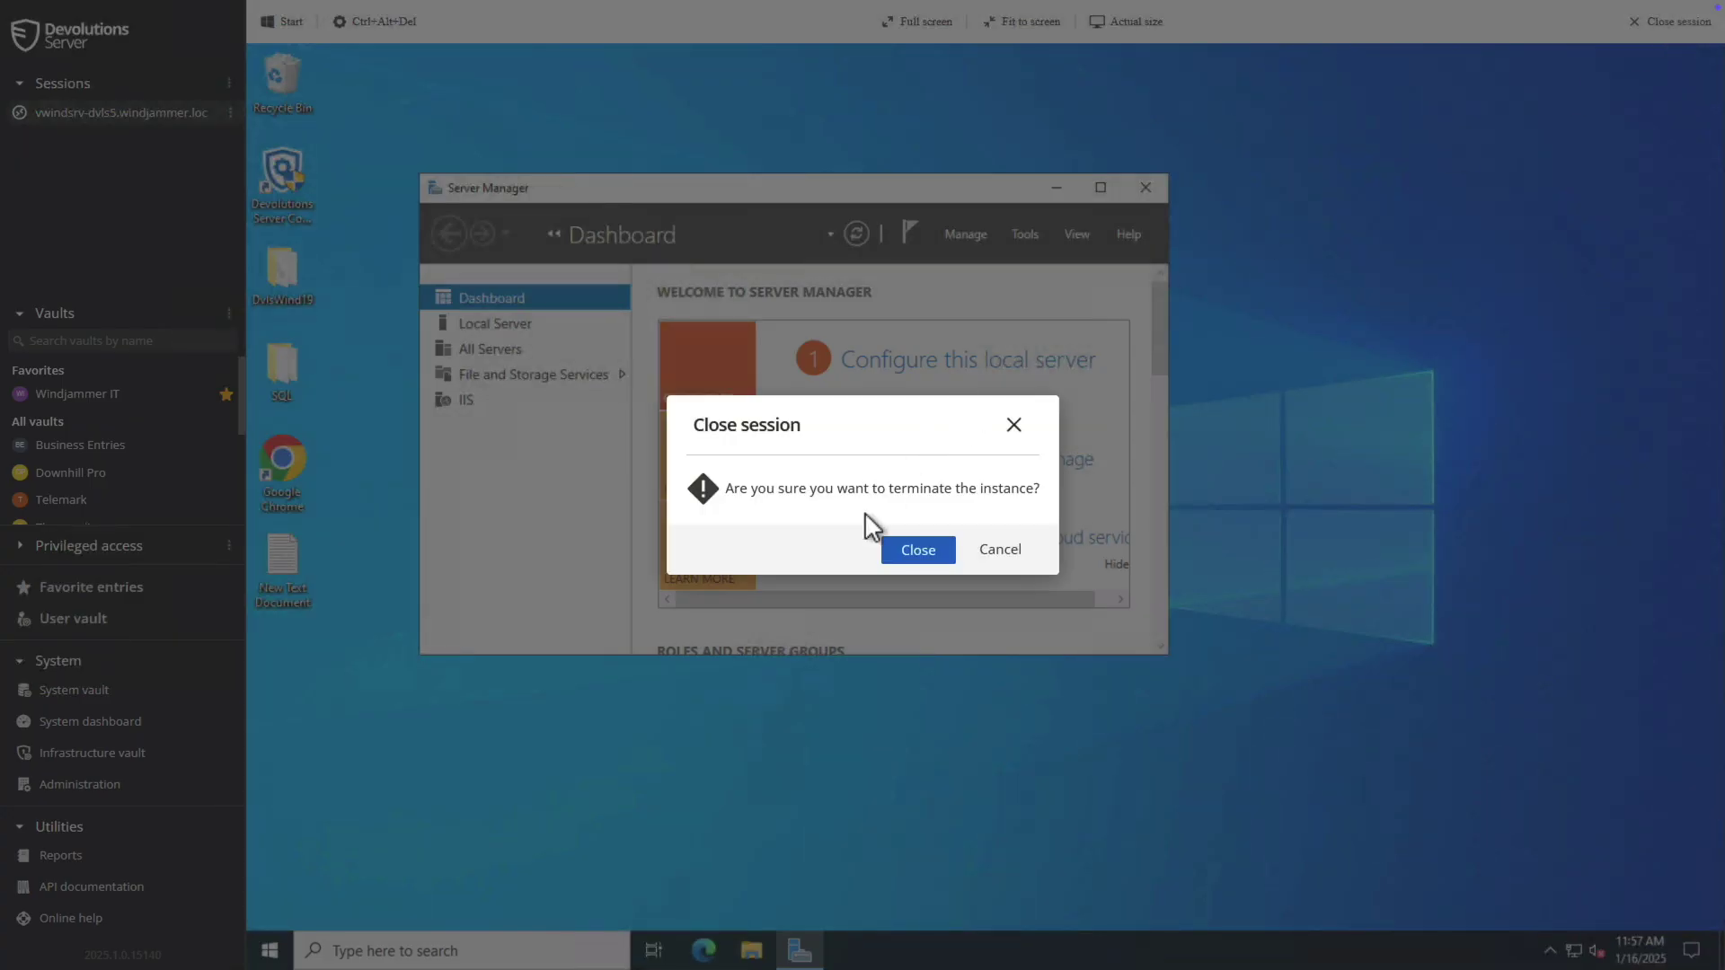
pyautogui.click(918, 564)
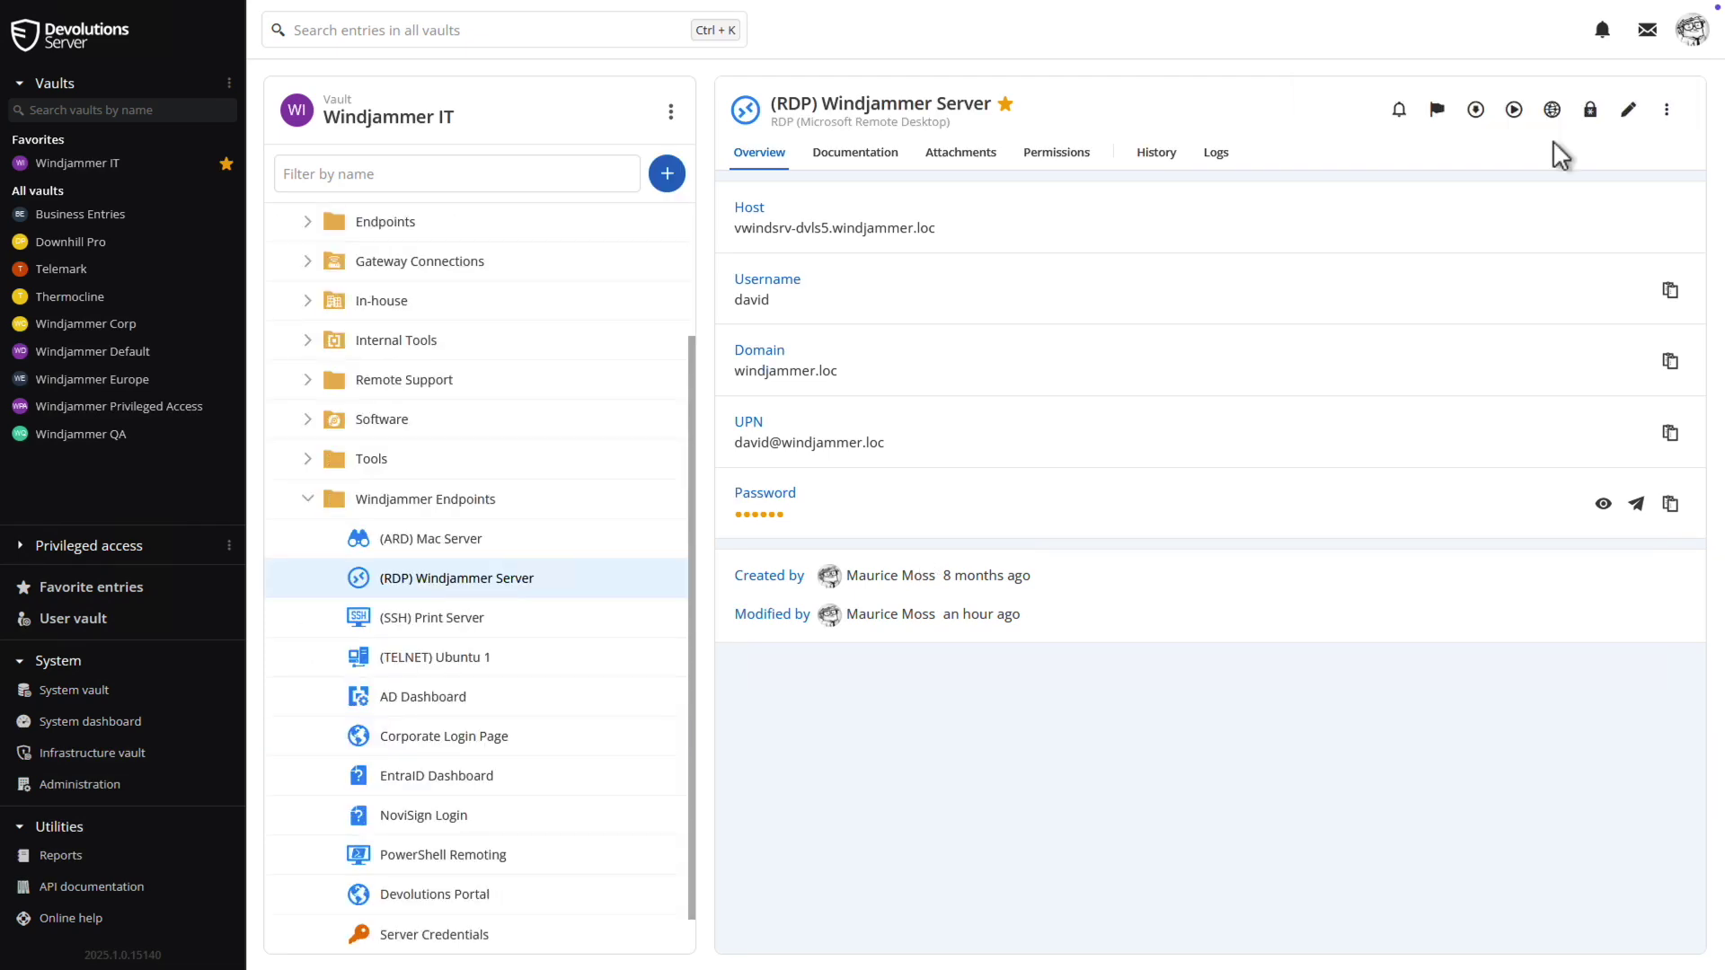
pyautogui.click(1513, 110)
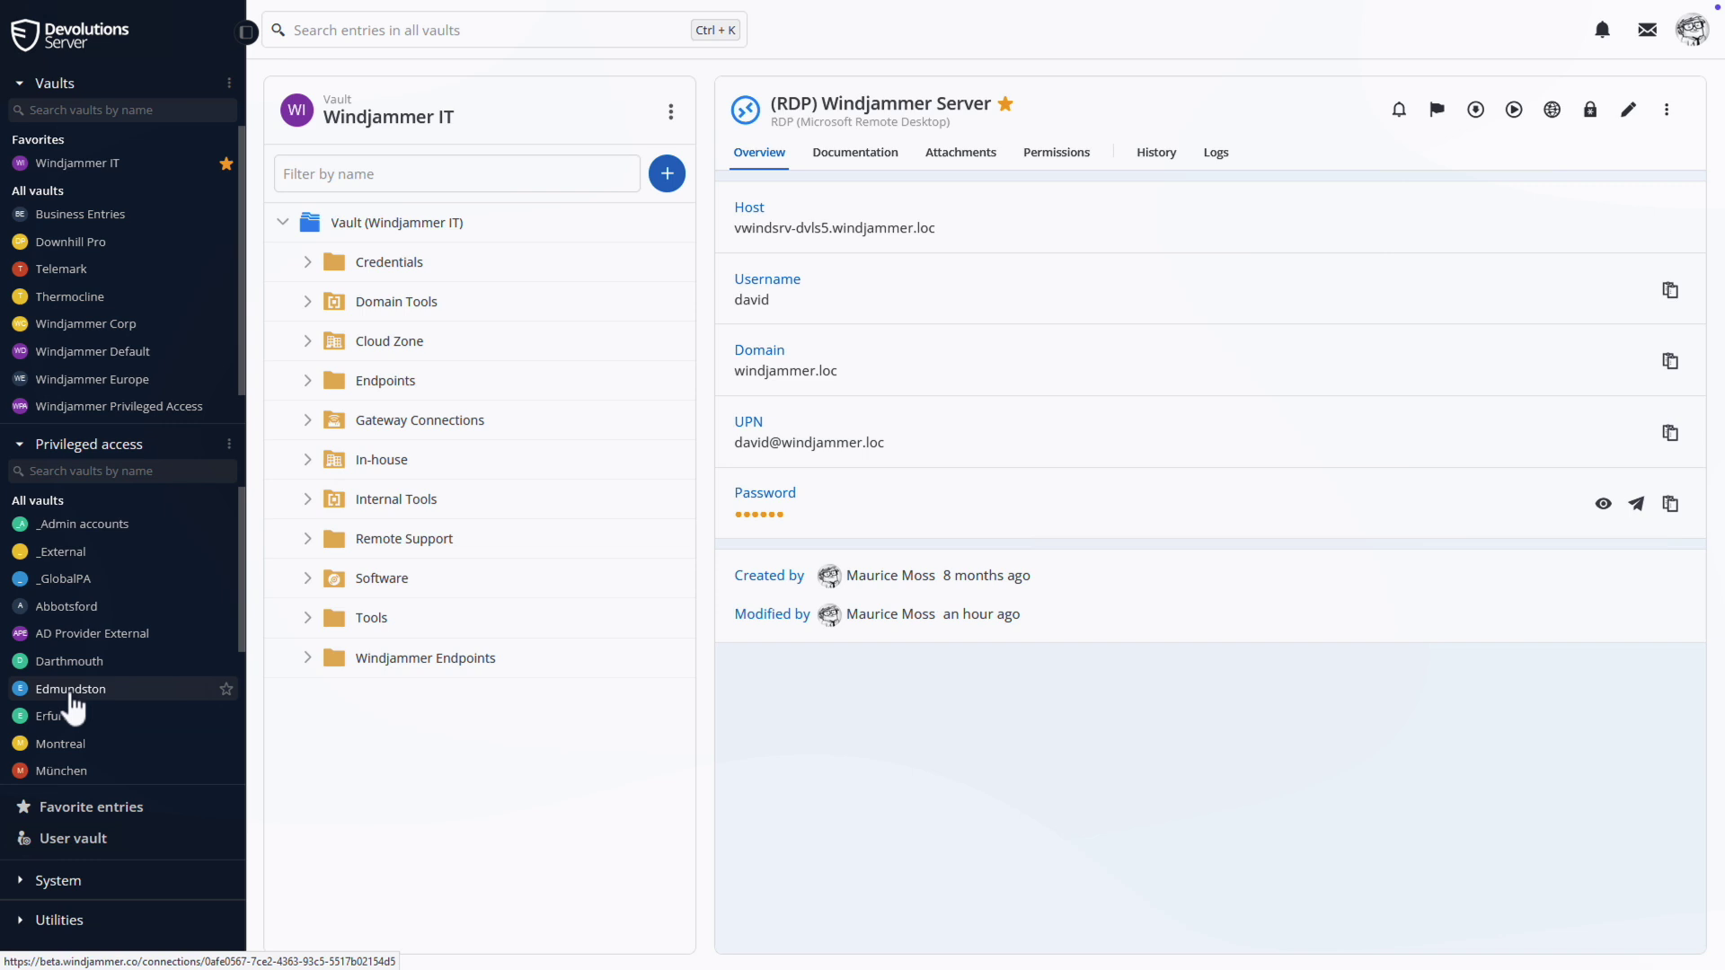
# Select _PeDomainAdmin in the Peterborough privileged vault and submit a 15-minute check-out request
pyautogui.scroll(-3, 71, 697)
pyautogui.click(76, 682)
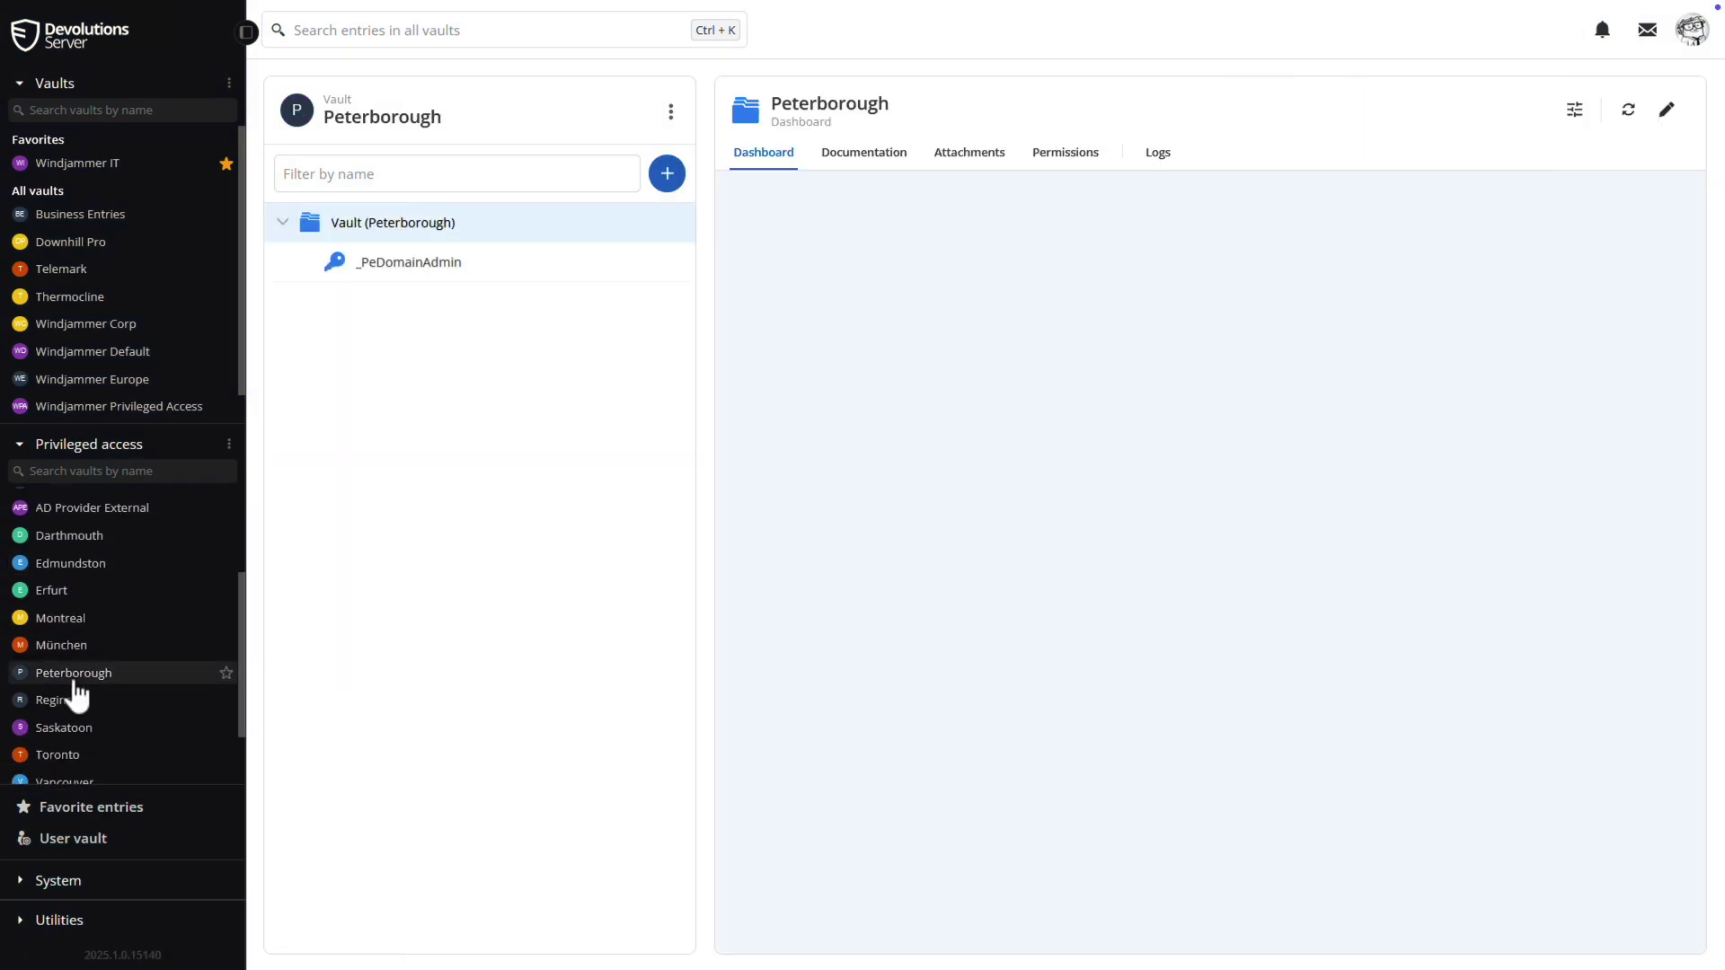
pyautogui.click(435, 269)
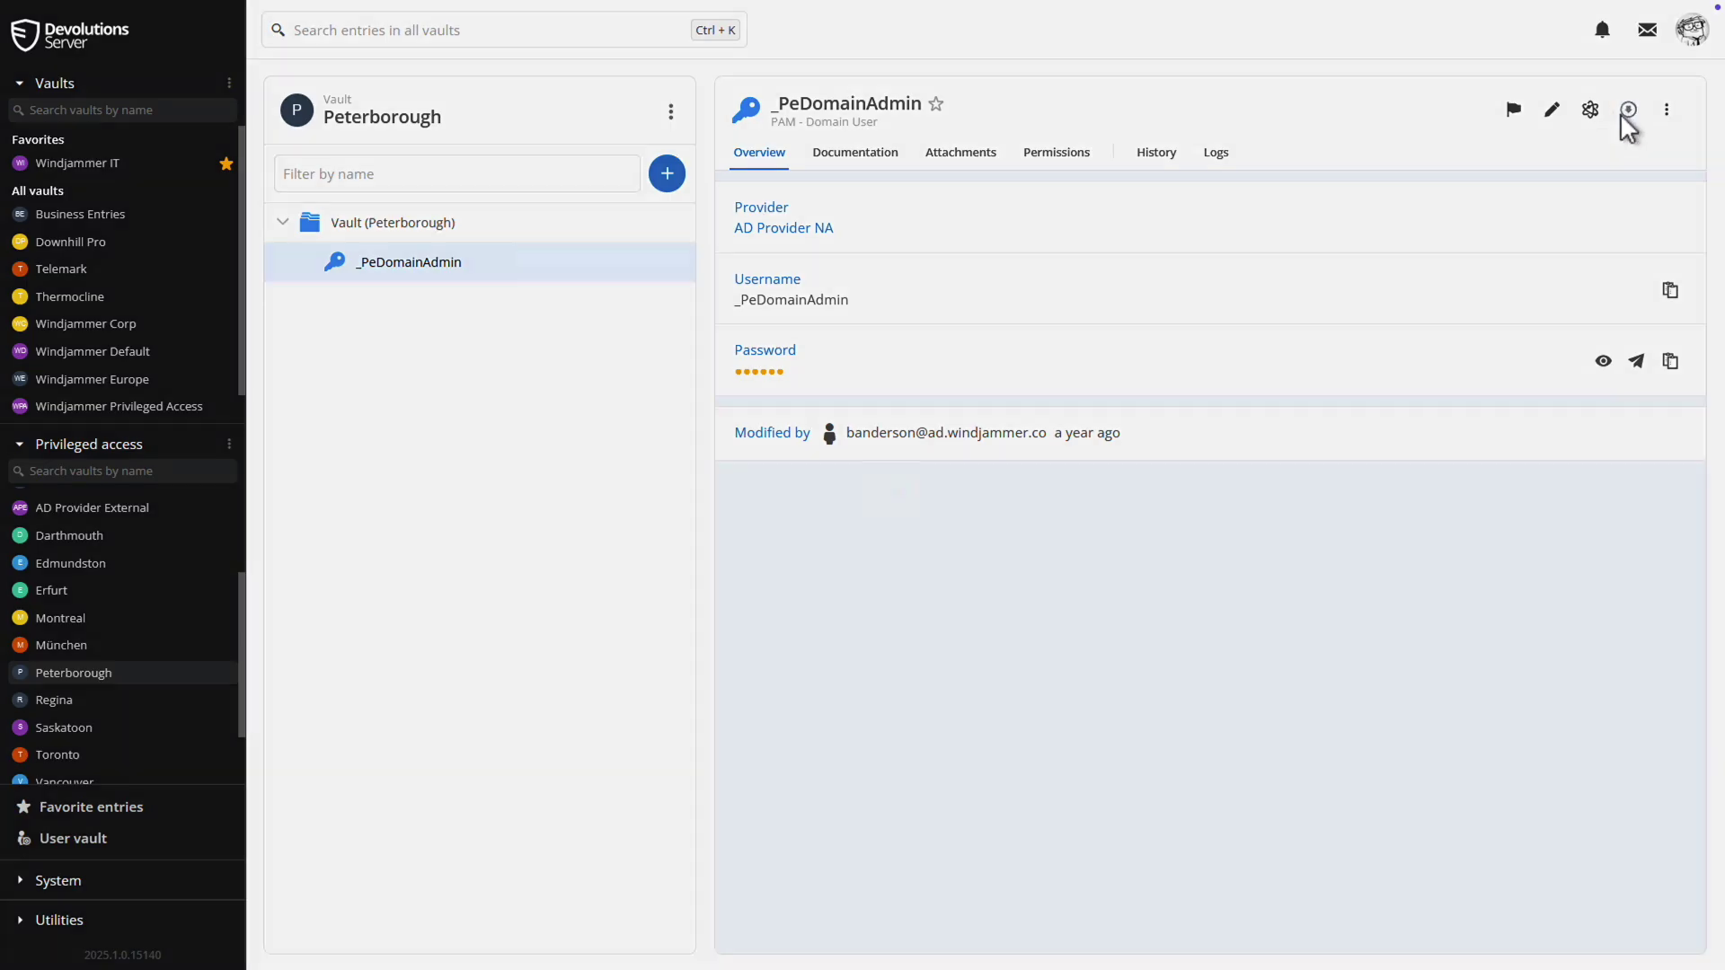
pyautogui.click(1624, 112)
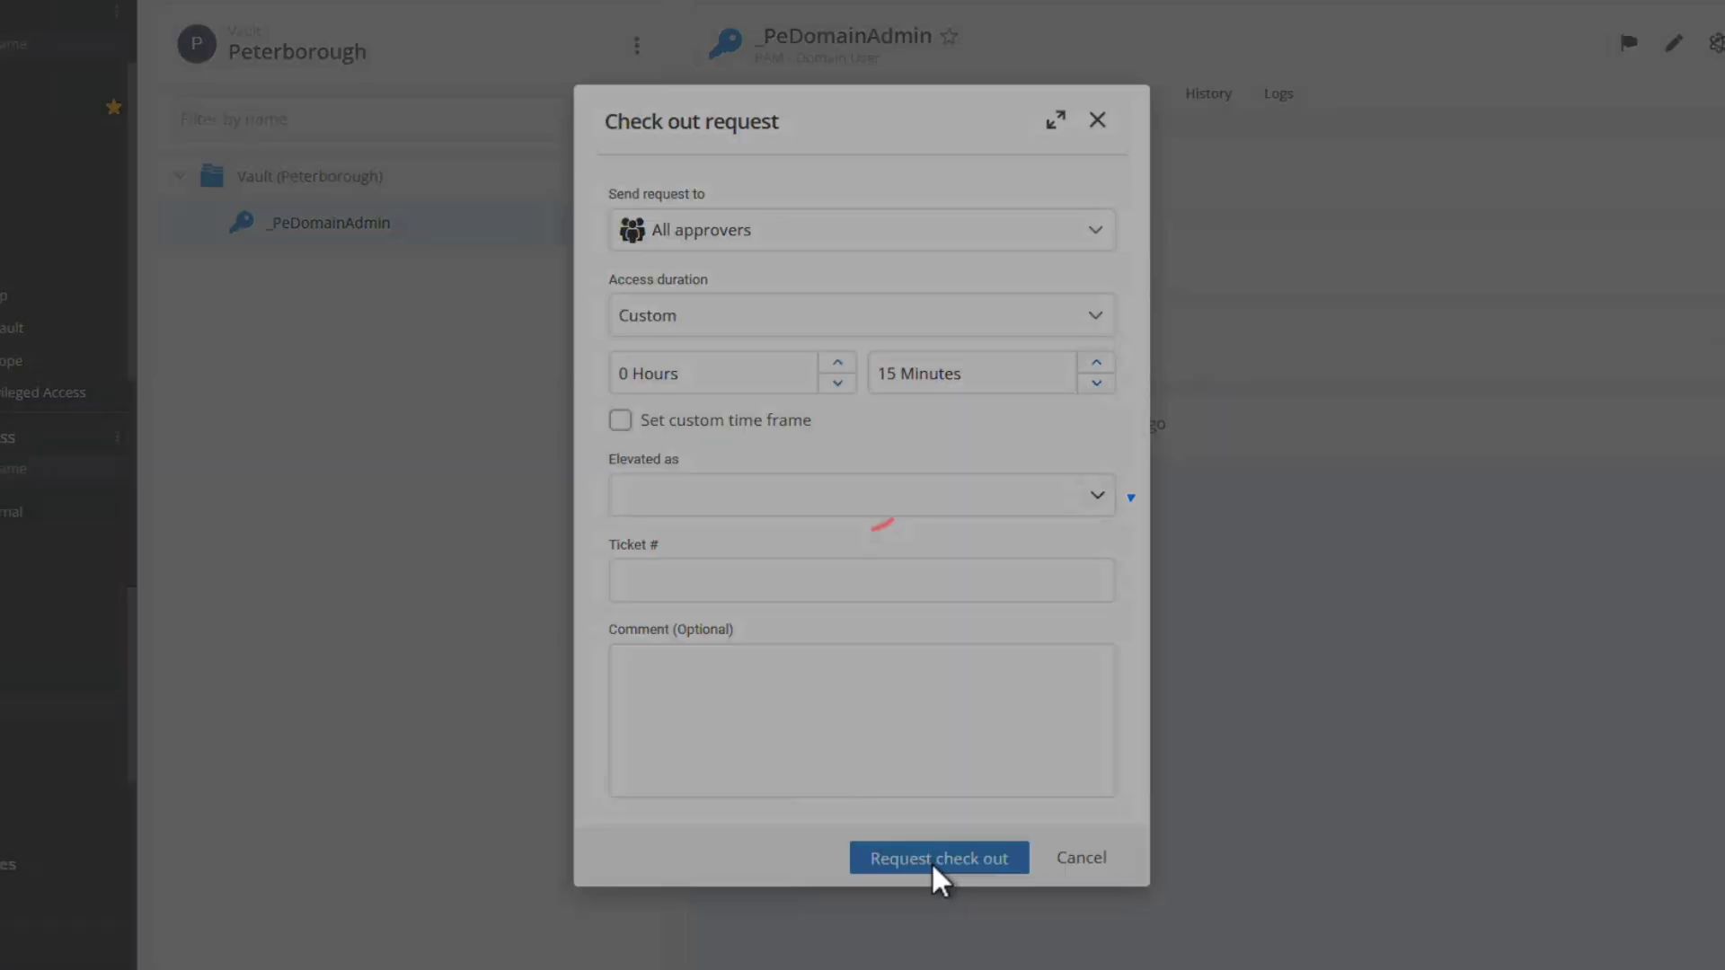
pyautogui.click(932, 864)
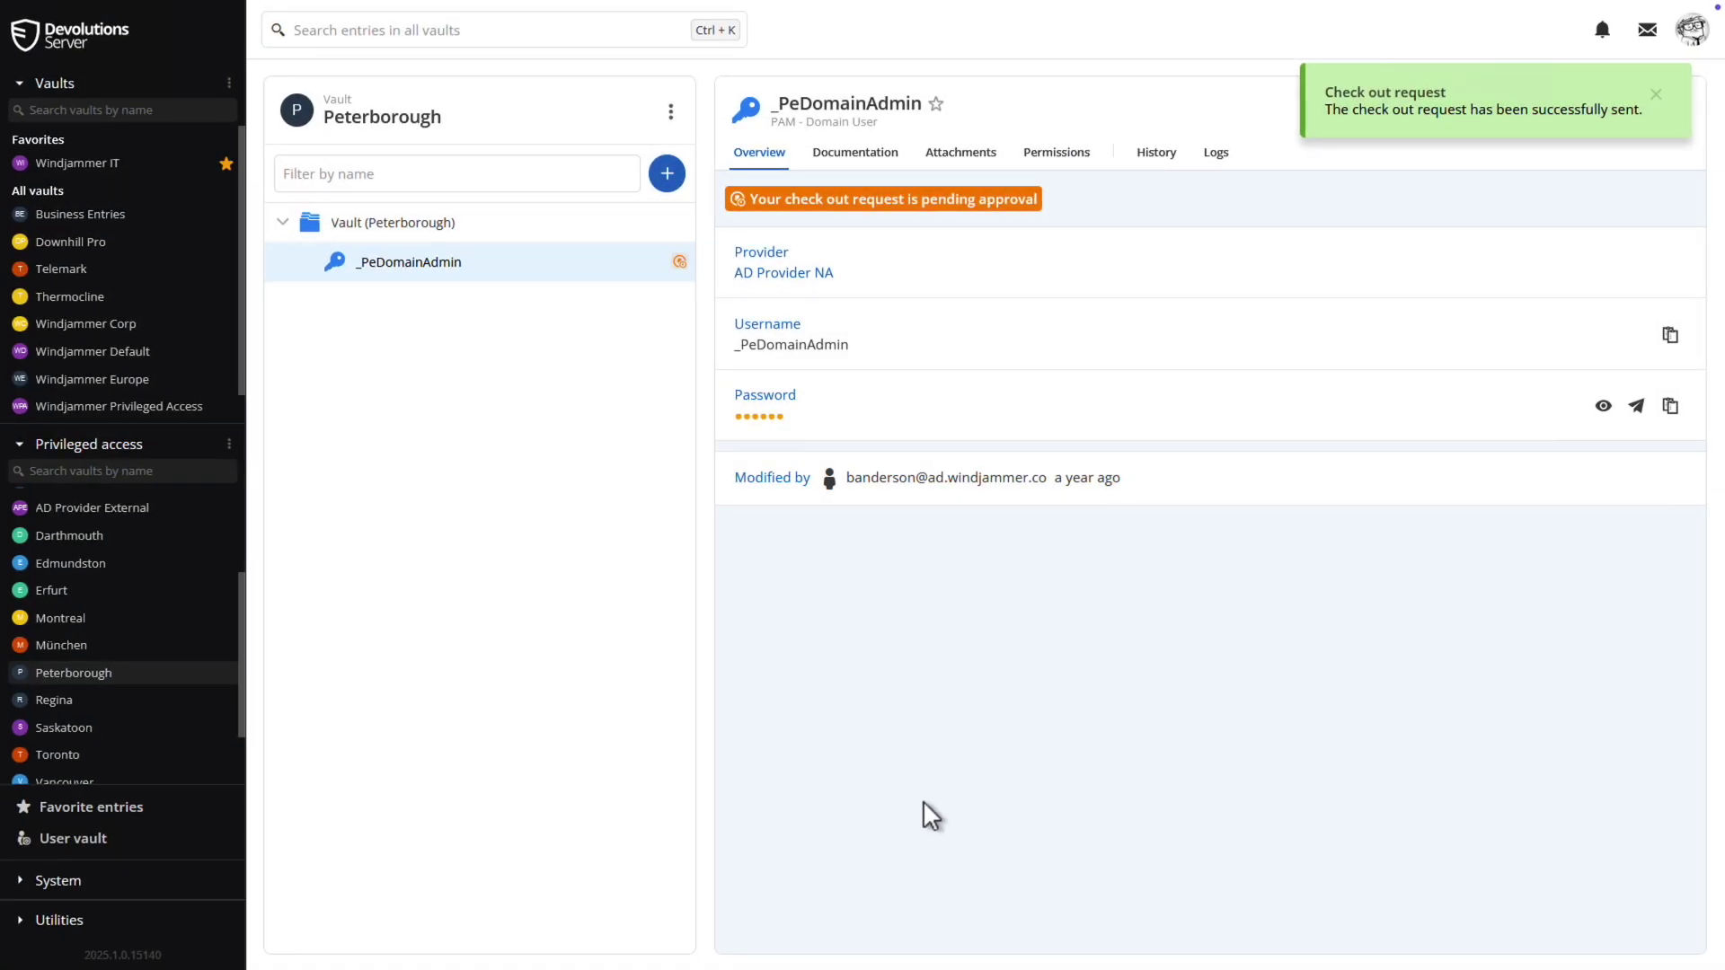